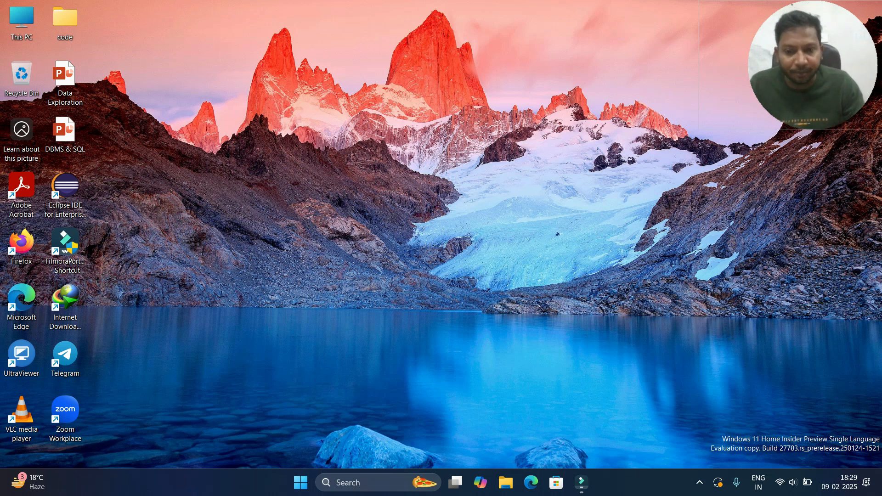
Open Excel, maximize its window, and create a blank workbook.
left_click(301, 483)
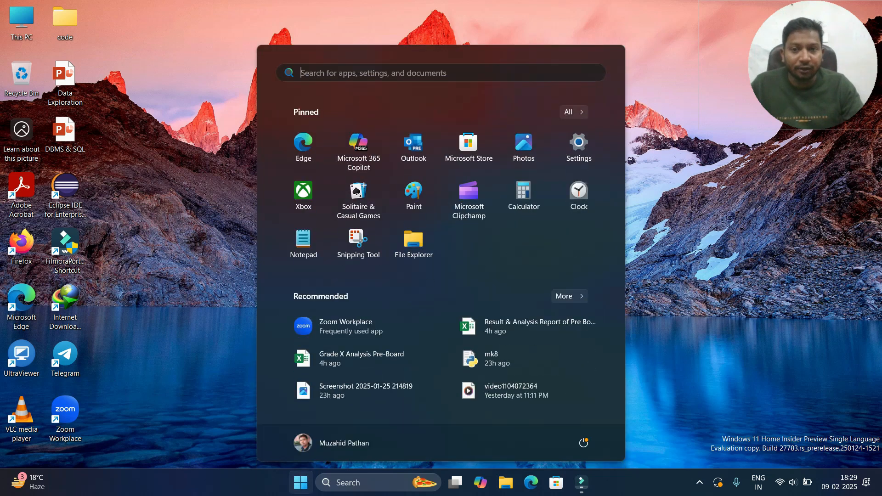
type("excel")
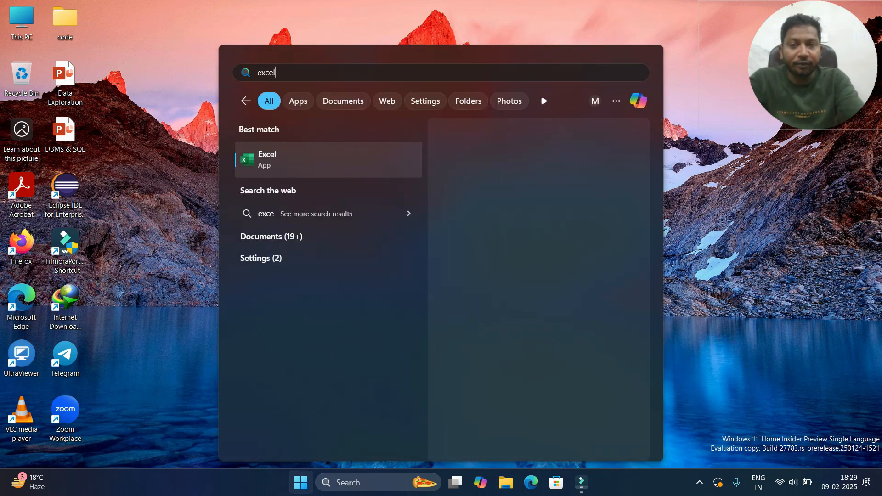
key("Return")
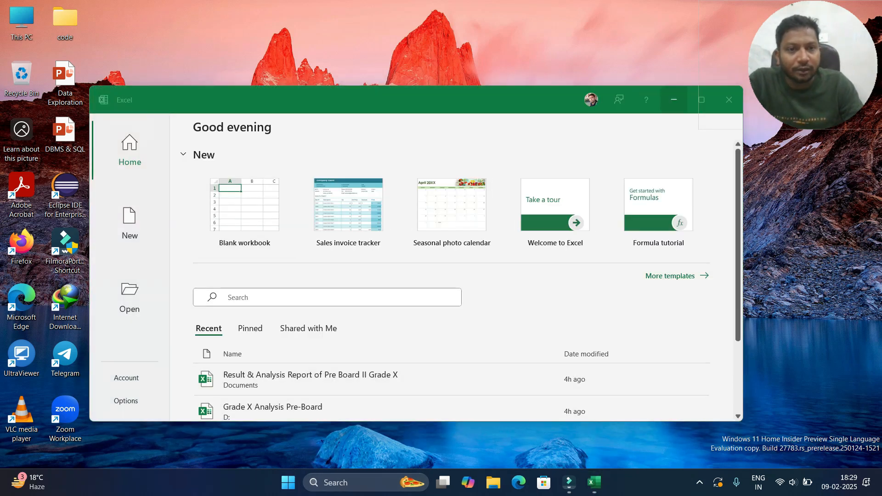
left_click(701, 100)
key("Return")
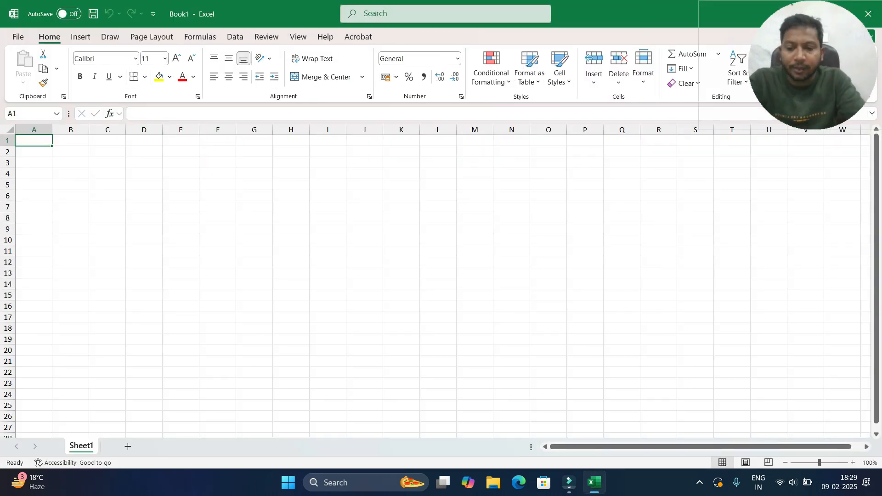
Enter 54, 33, 35, 64 and 64 down column A in cells A1 to A5.
type("54")
key("Return")
type("33")
key("Return")
type("35")
key("Return")
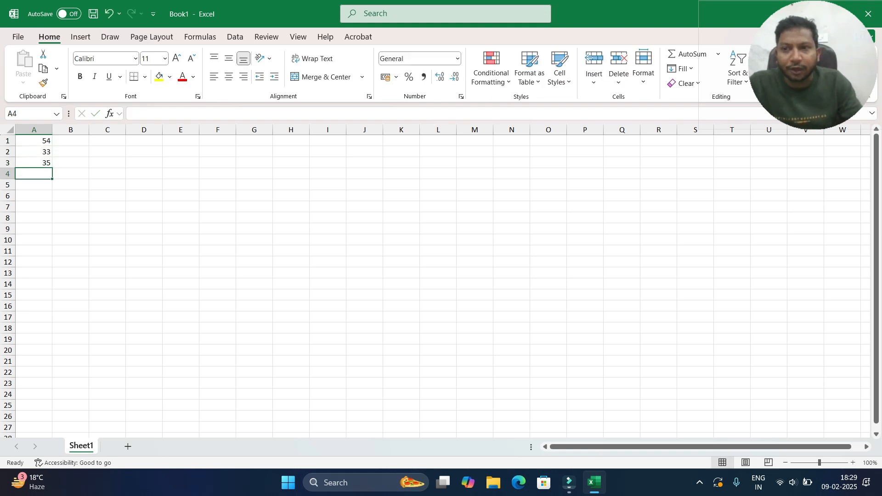
scroll(435, 281, "up", 8)
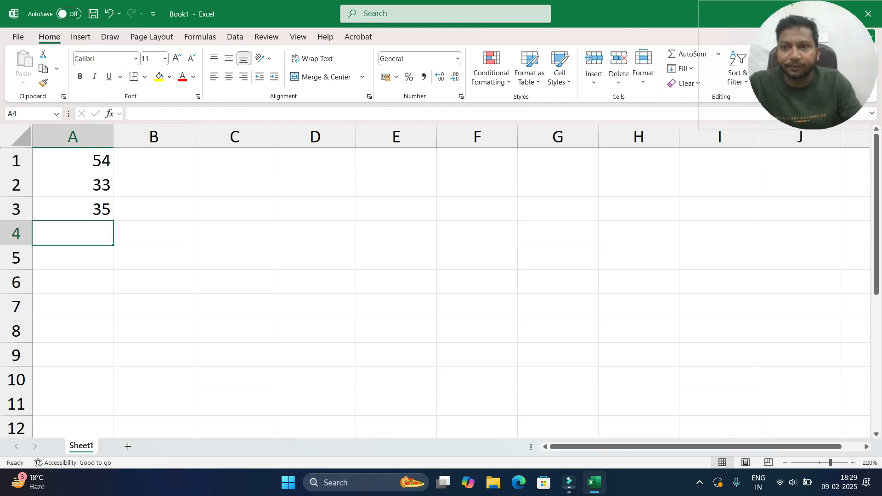
type("64")
key("Return")
type("64")
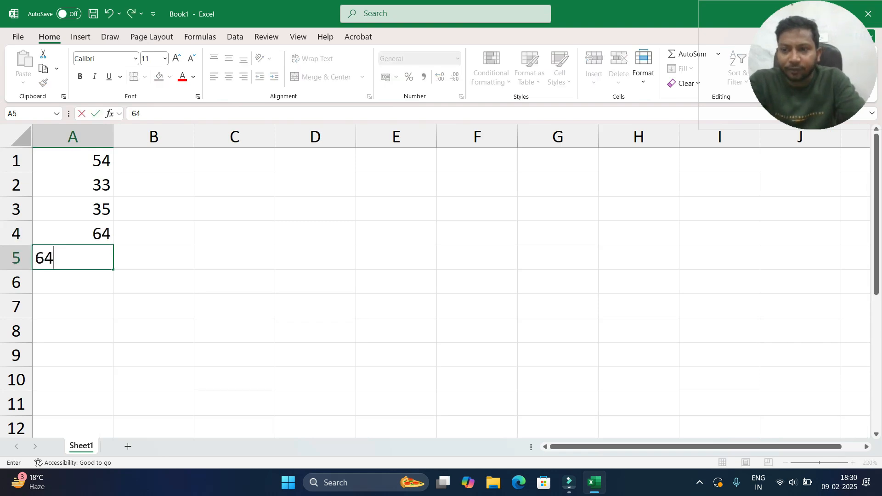
key("Return")
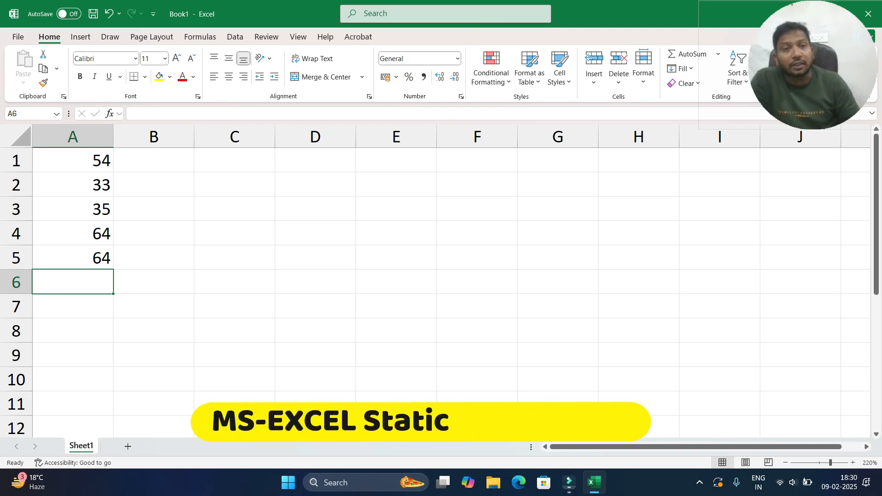
Enter 785 in A6 and 34 in A7, and replace the A6 entry with 64.
type("785")
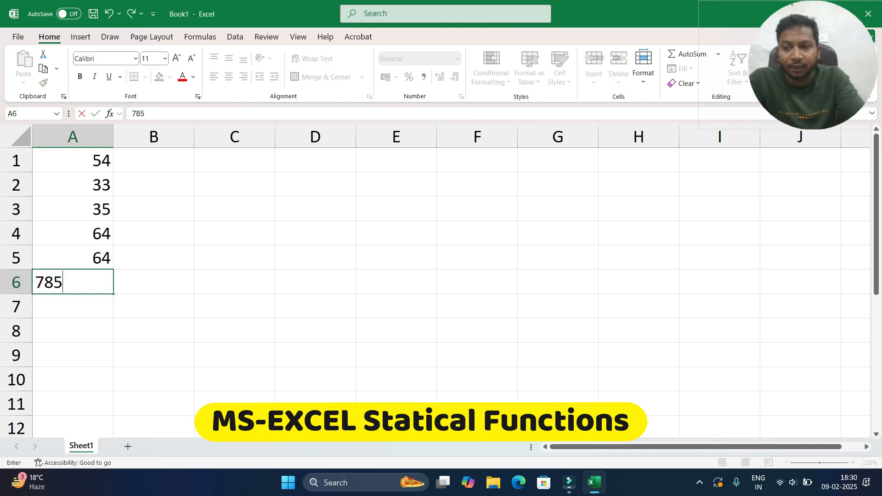
key("Return")
type("34")
key("Up")
type("64")
key("Return")
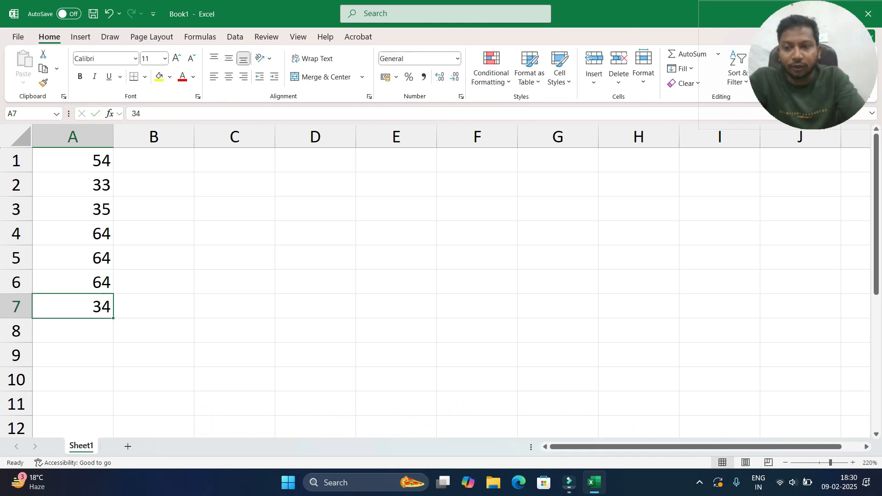
key("Return")
Continue the number list with 68, 94, 23 and 56 in cells A8 to A11.
type("68")
key("Return")
type("94")
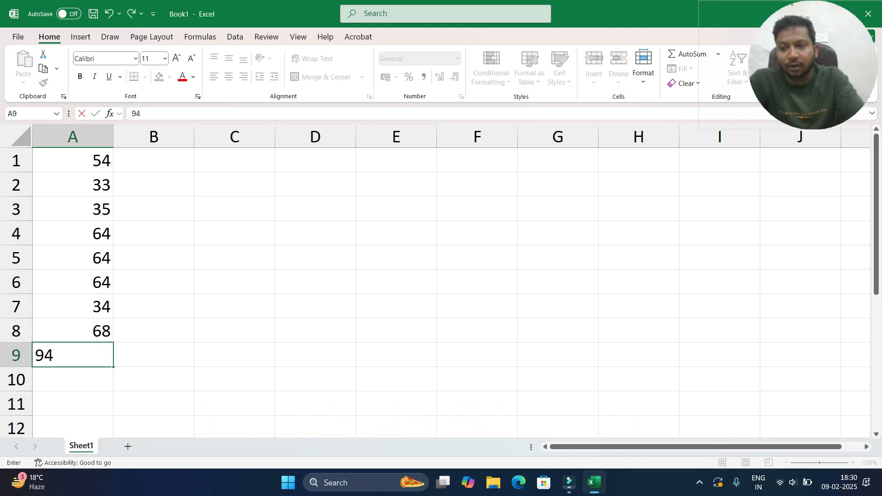
key("Return")
type("23")
key("Return")
type("56")
key("Return")
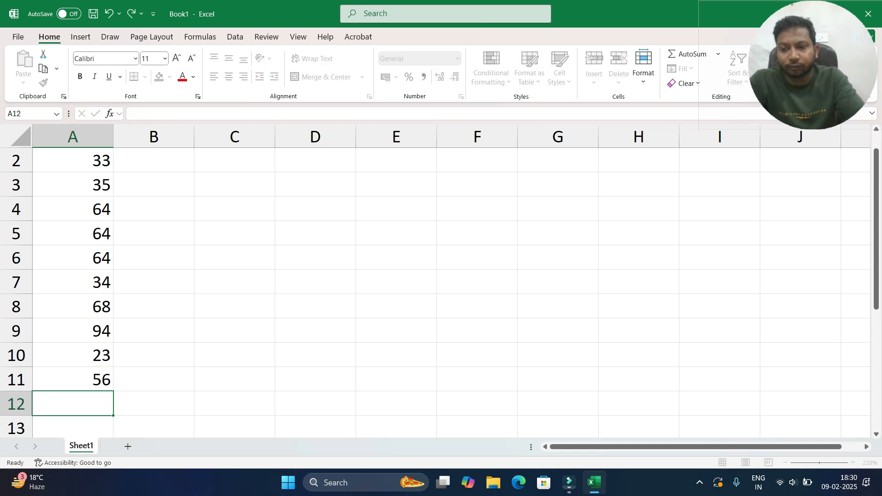
Check the number list in column A from its first to its last entry, ending at empty cell A12.
key("Up")
key("Up")
key("Down")
key("Up")
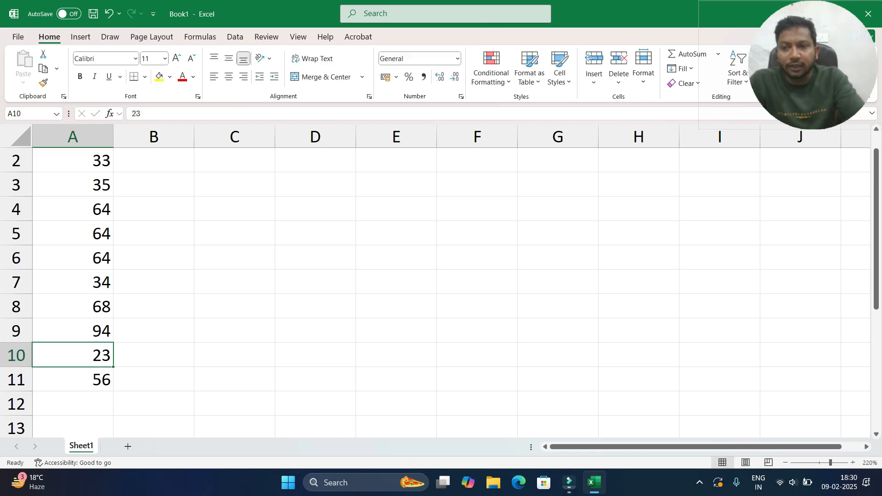
key("ctrl+Up")
key("Down")
key("Down")
key("Down")
key("Down")
key("ctrl+Down")
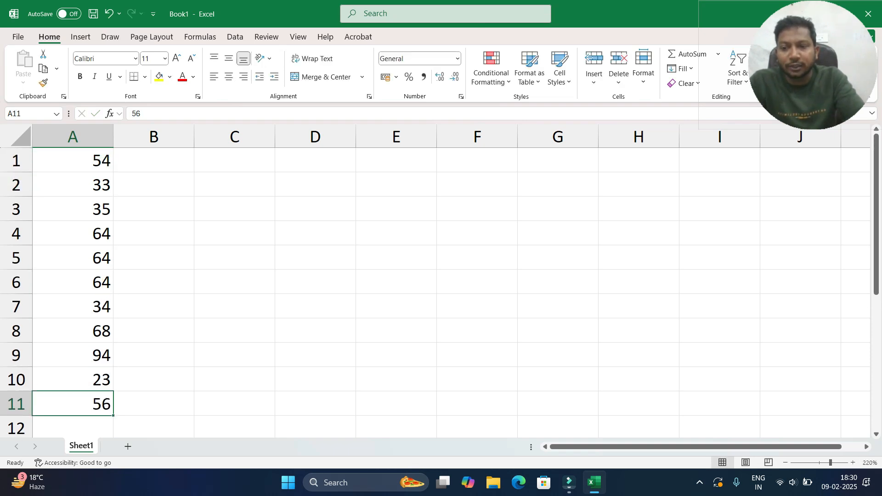
key("Down")
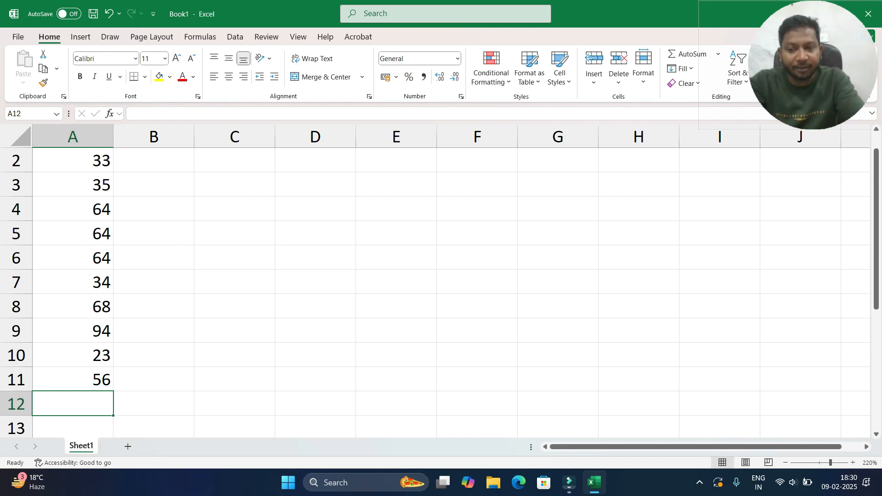
Write the formula =max(a1:a11) in cell A12 to find the largest number in the list.
type("=mas")
key("BackSpace")
type("x")
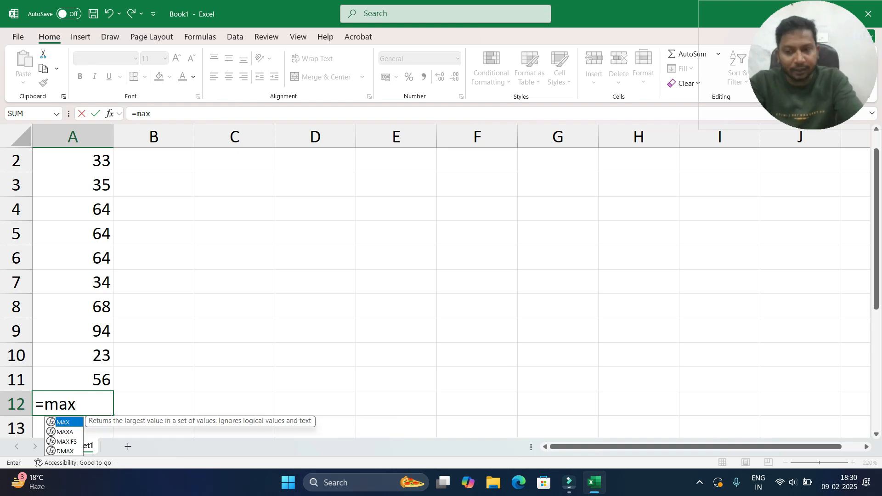
type("(")
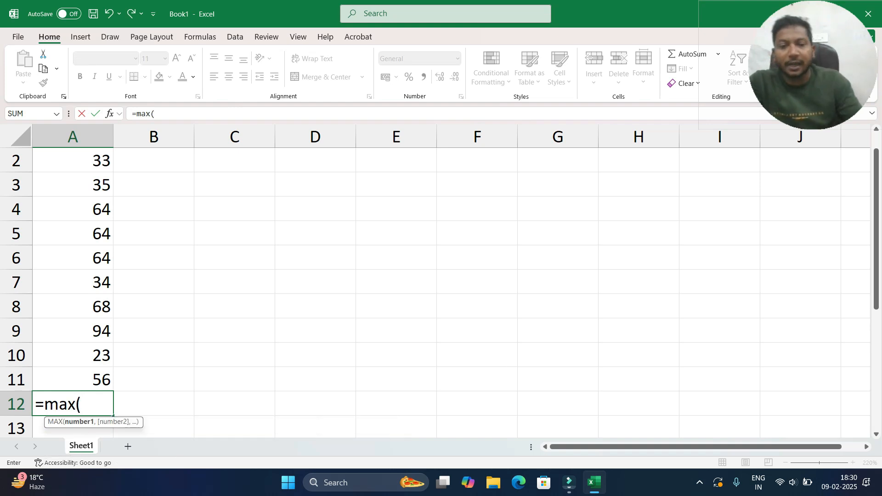
type("a1:a")
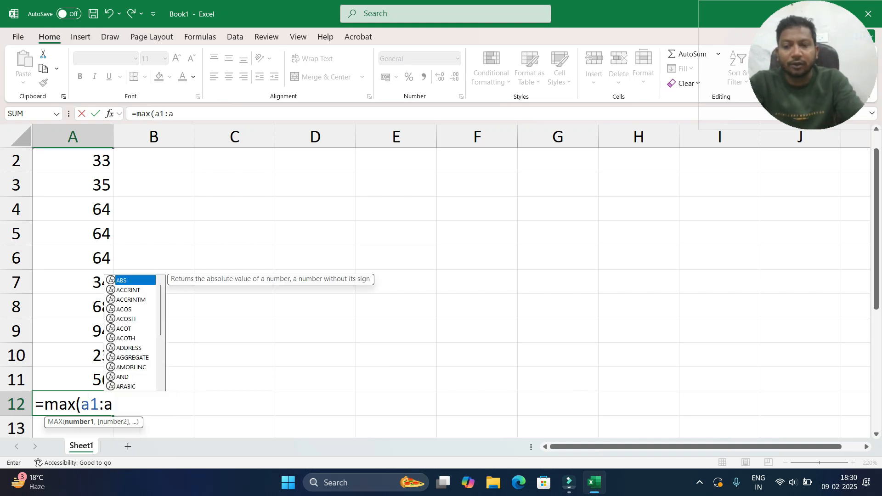
type("11)")
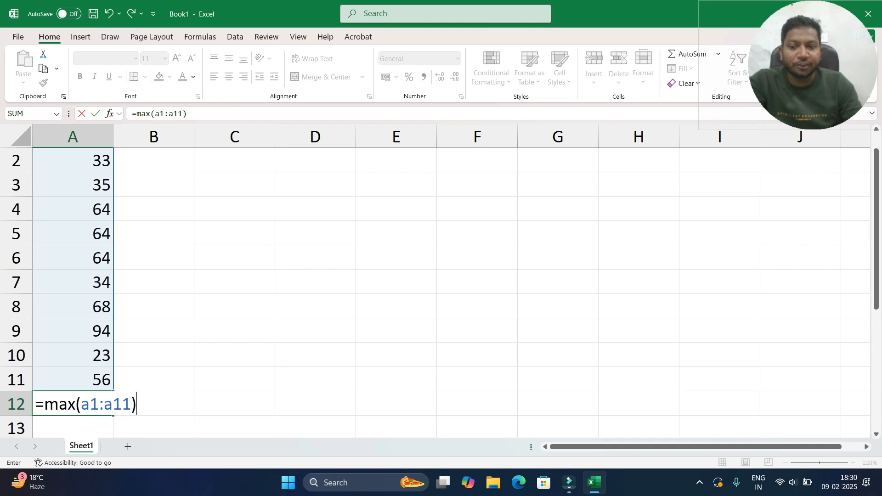
Highlight the a1:a11 range argument inside A12's formula to examine it, and commit the formula.
left_click_drag(81, 404, 131, 404)
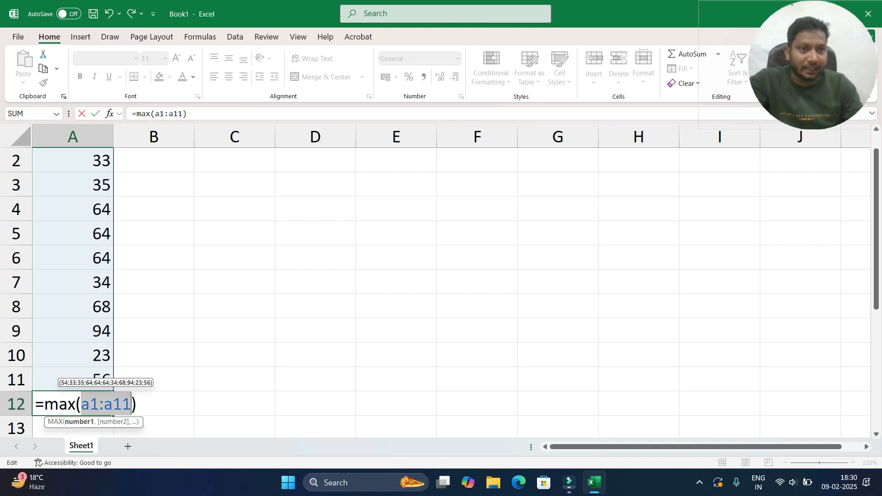
left_click(90, 404)
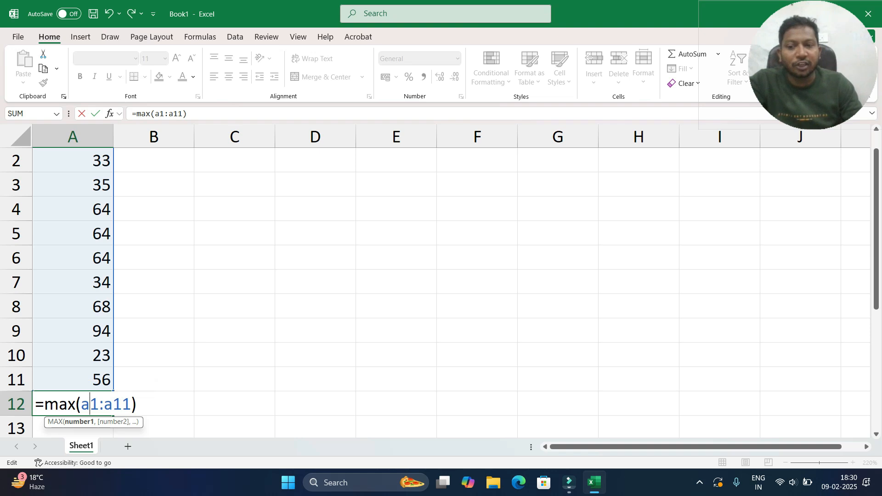
left_click_drag(81, 404, 122, 405)
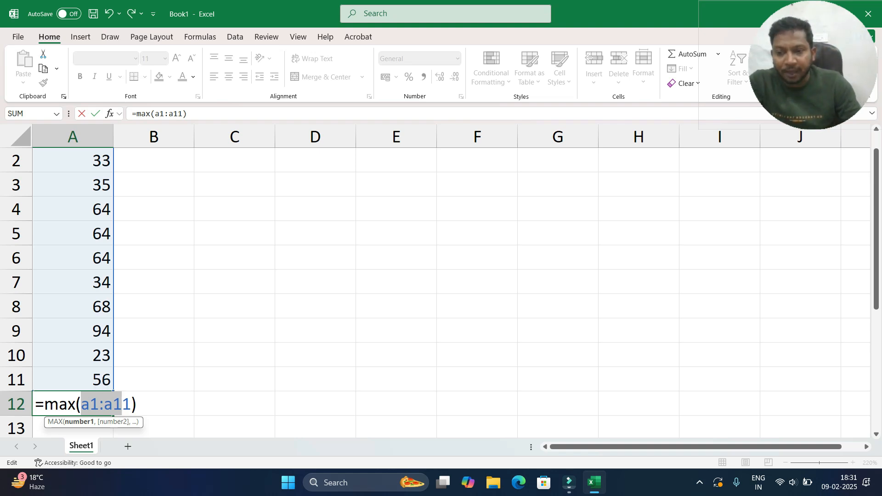
left_click(90, 404)
double_click(90, 404)
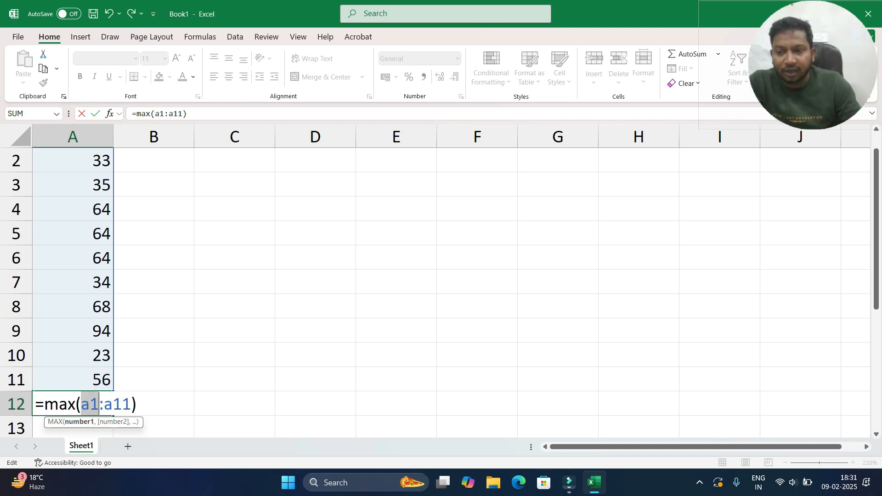
left_click(91, 404)
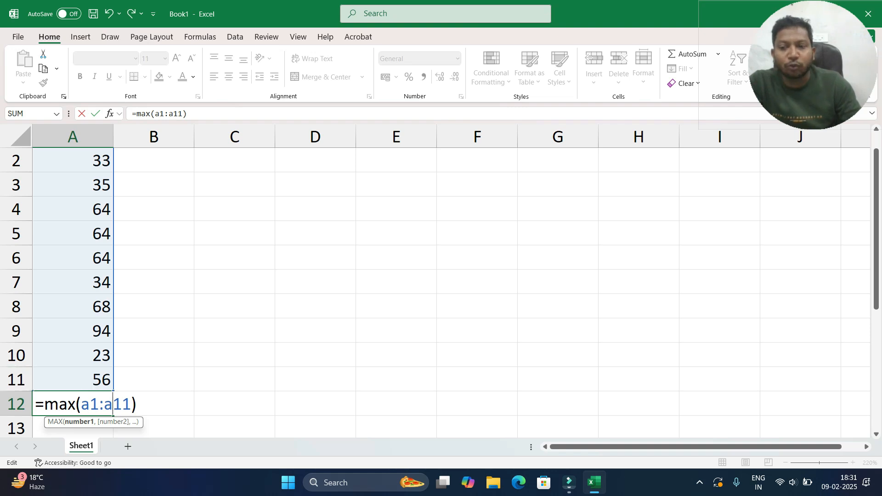
left_click_drag(81, 404, 122, 405)
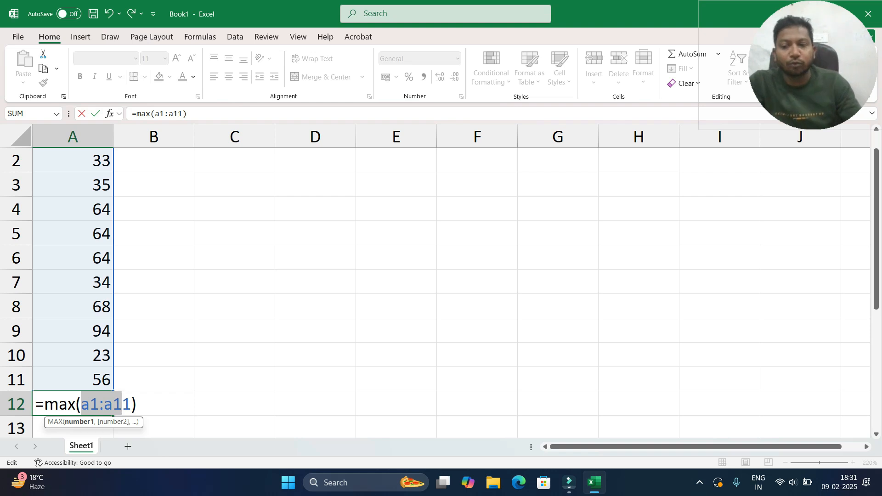
key("Return")
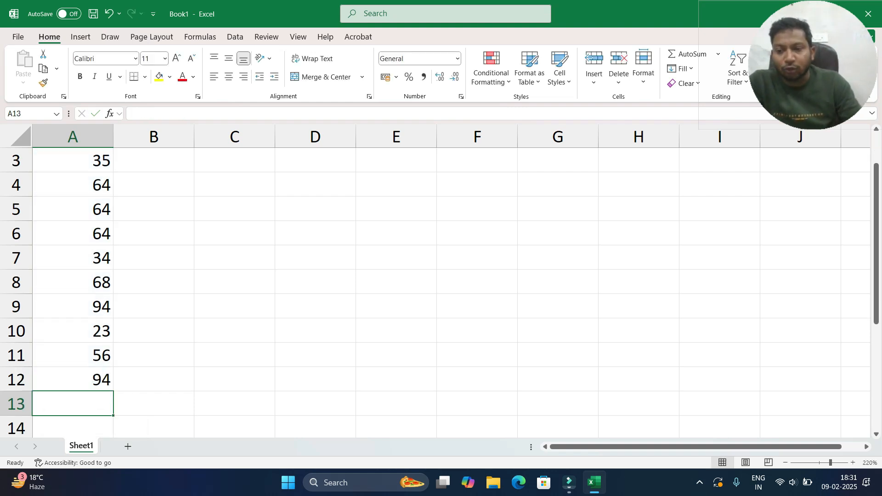
Make the maximum result in cell A12 bold.
left_click(72, 379)
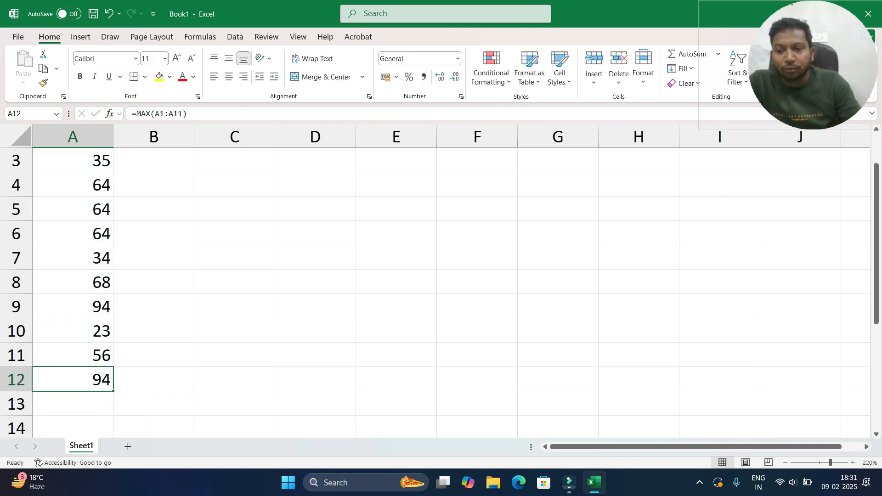
key("ctrl+b")
scroll(440, 285, "up", 1)
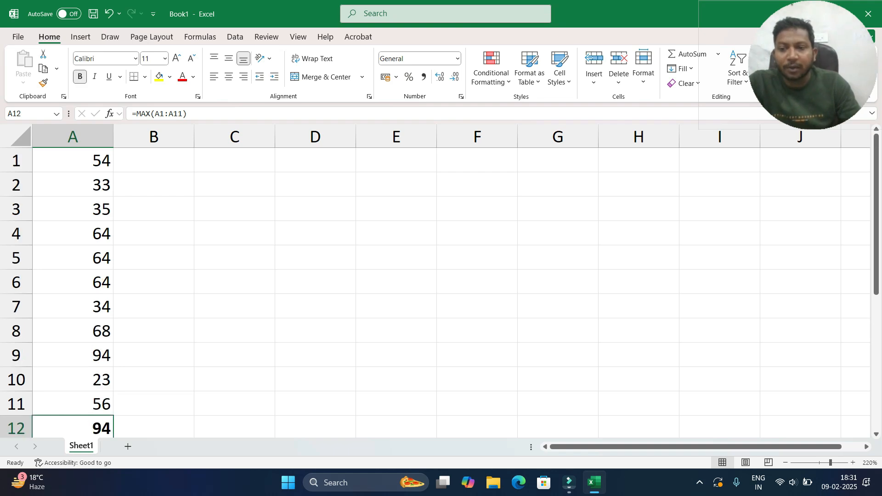
scroll(441, 285, "down", 2)
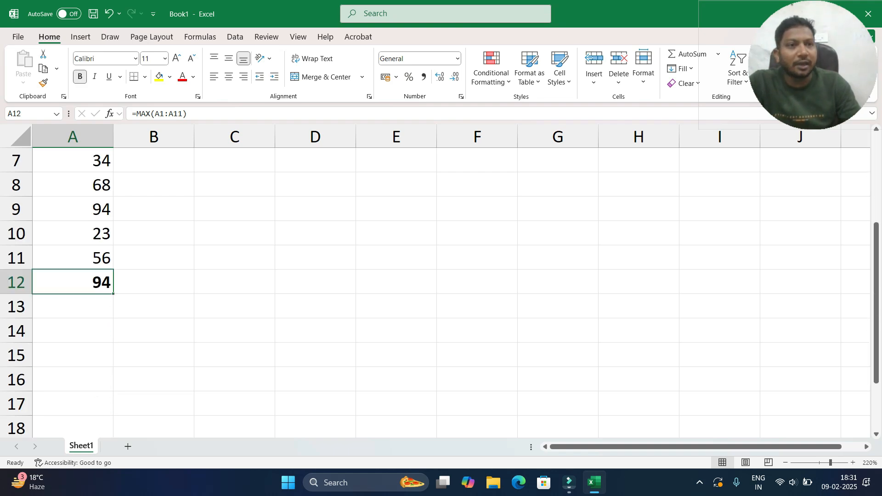
Set cell A3 to 99 and check the maximum result in A12.
scroll(440, 284, "up", 2)
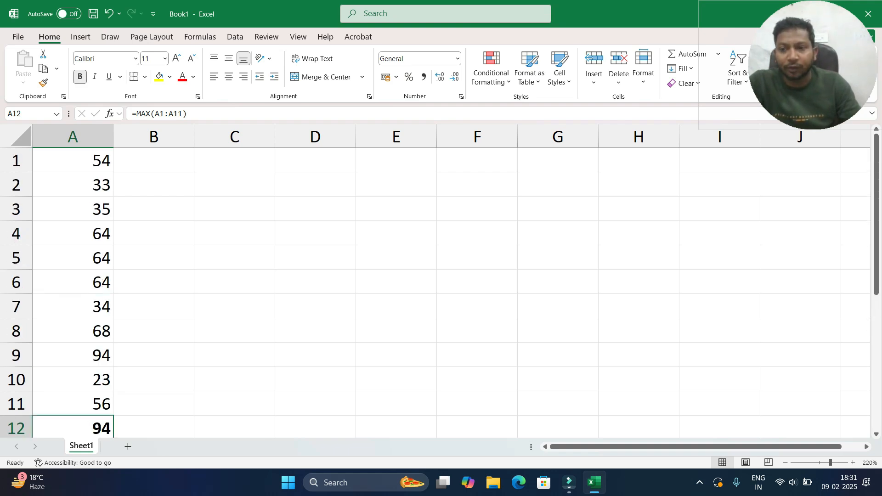
left_click(72, 209)
type("99")
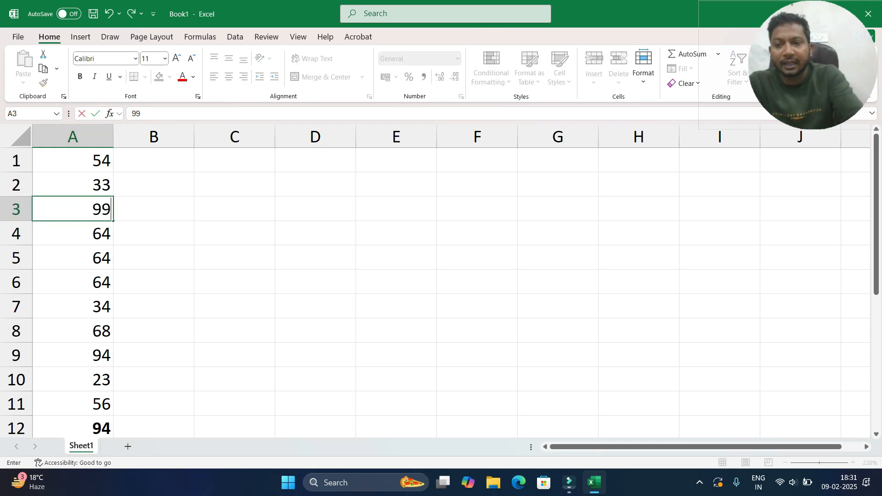
key("Return")
scroll(441, 285, "down", 1)
scroll(440, 285, "down", 1)
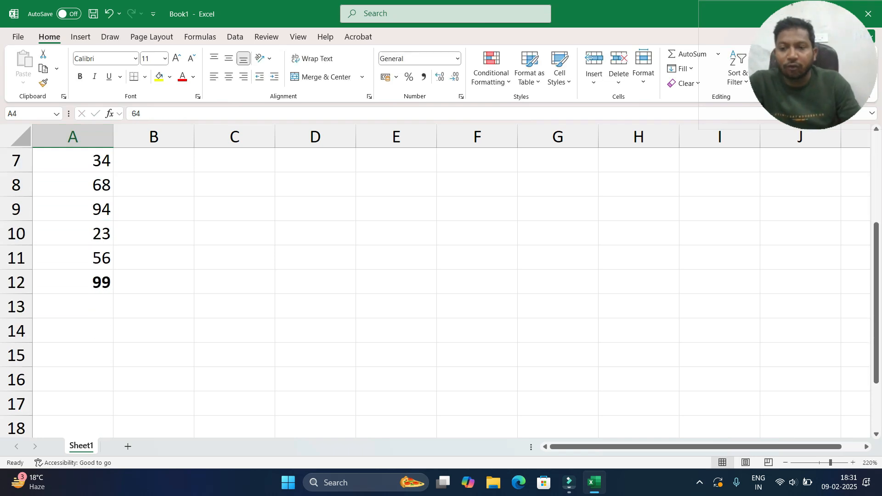
Delete the MAX formula from cell A12.
scroll(441, 284, "up", 2)
scroll(441, 285, "down", 1, "ctrl")
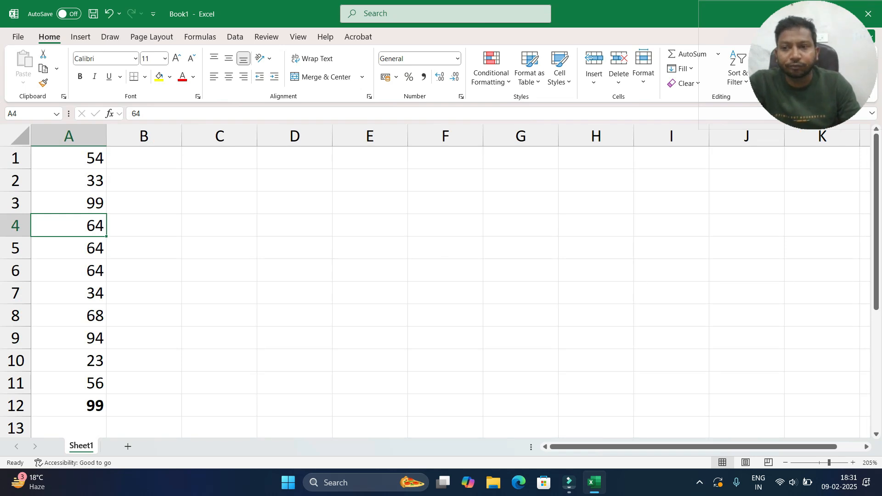
left_click(69, 406)
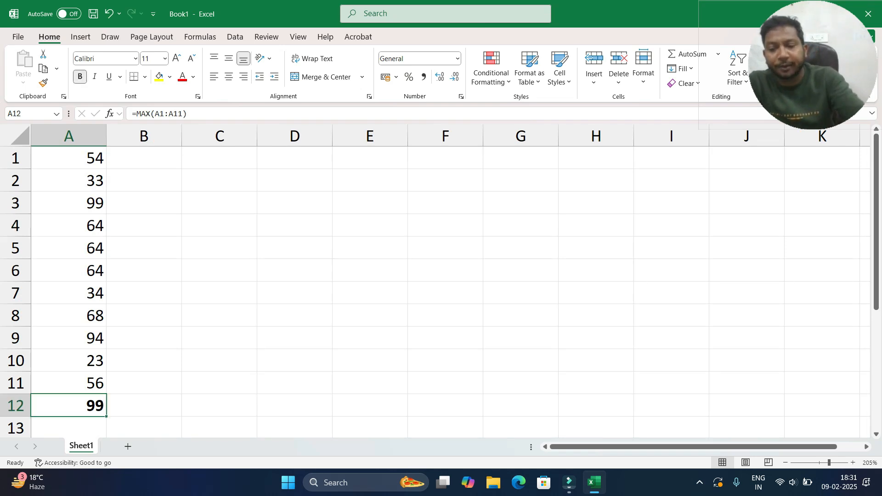
key("Delete")
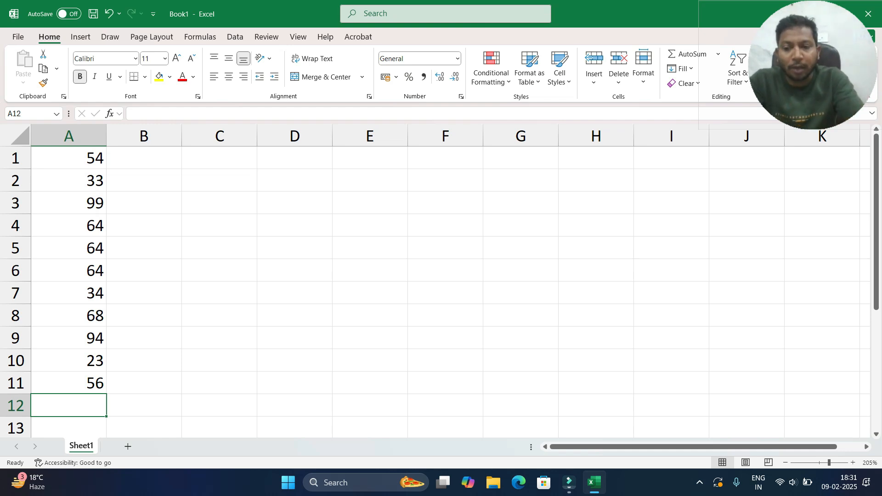
Enter the formula =min(a1:a11) in cell A12 to find the smallest number in the list.
type("=m")
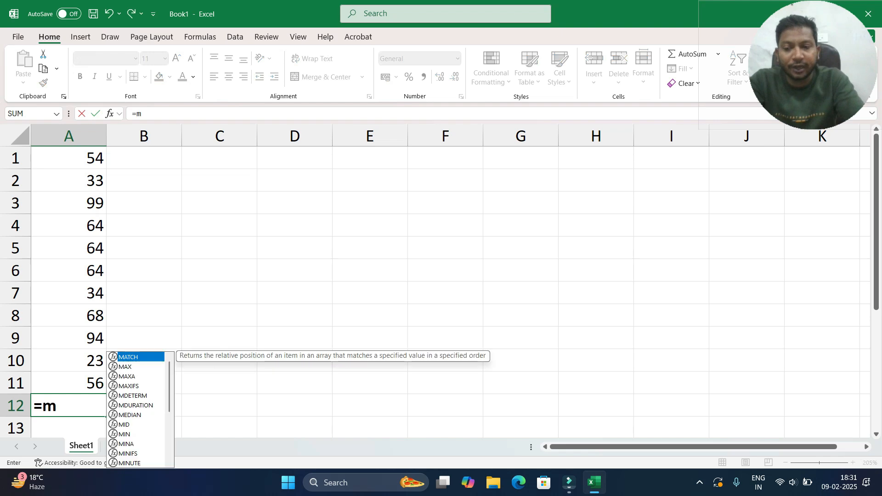
type("in(")
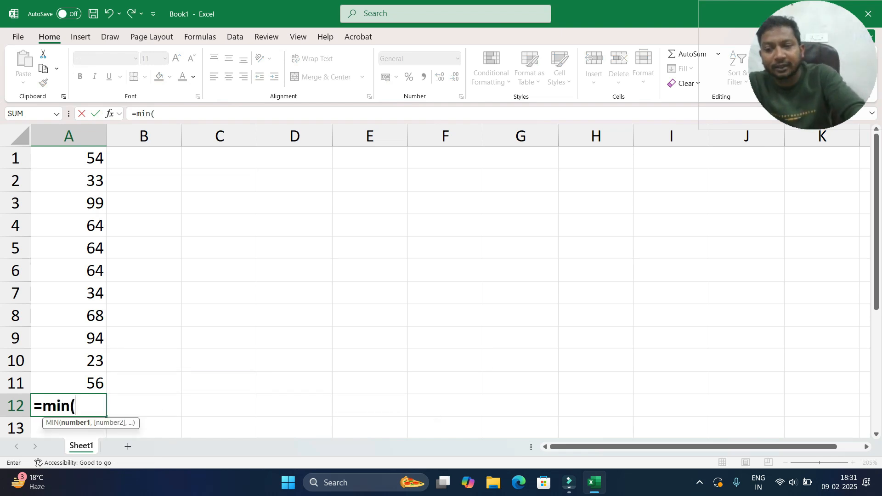
type("a1")
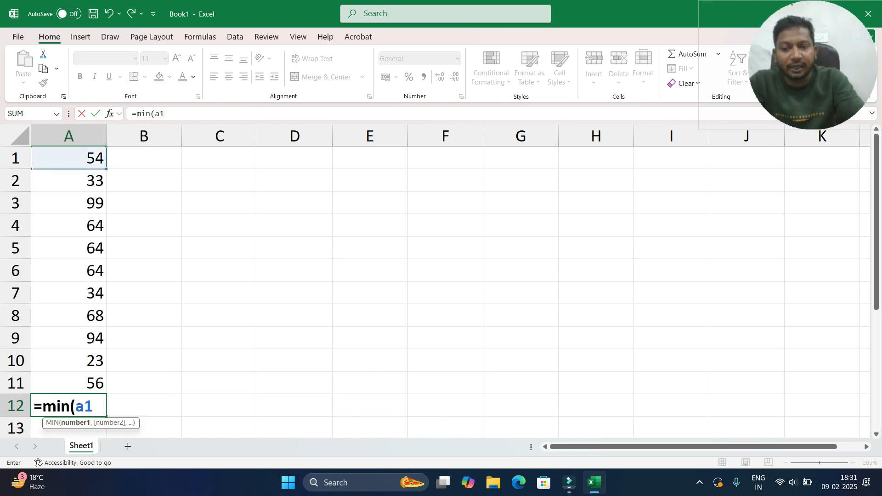
type(":a11)")
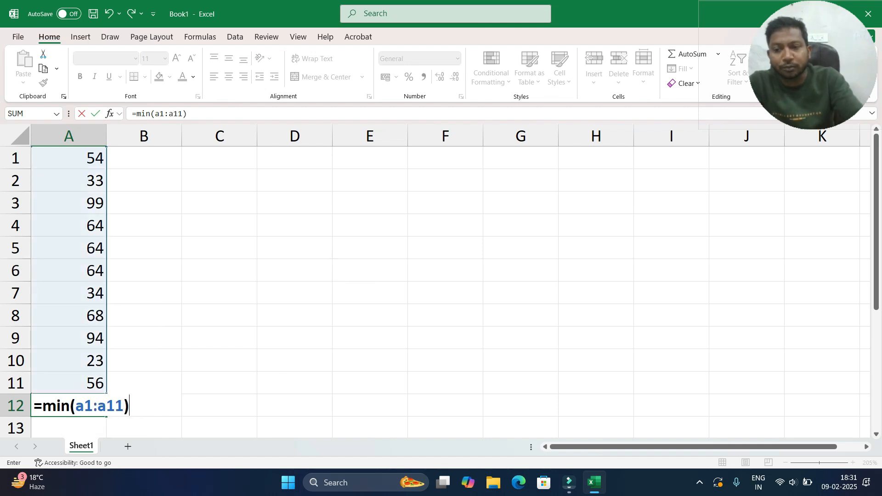
key("Return")
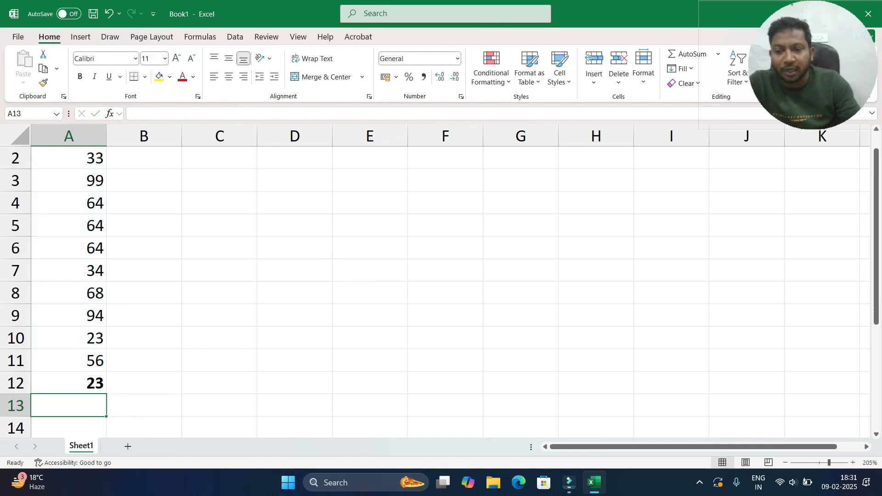
left_click(69, 382)
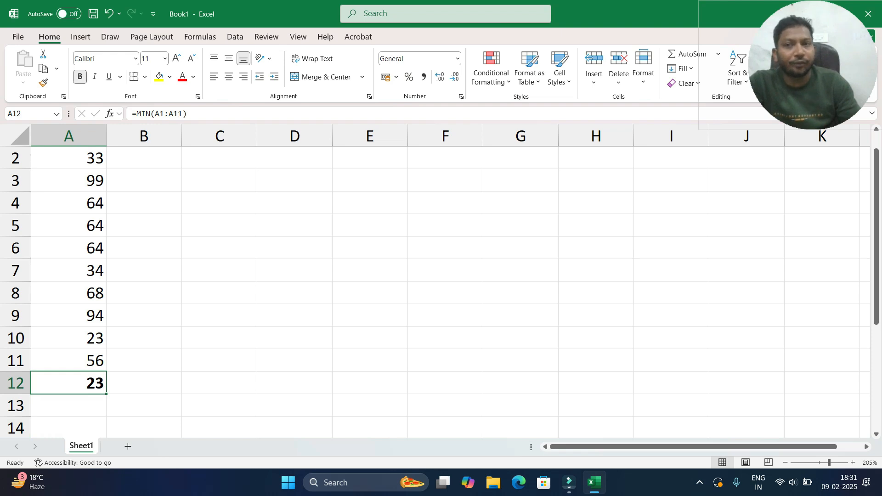
Set cell A5 to 7 to test the minimum formula.
scroll(441, 285, "up", 1)
left_click(69, 248)
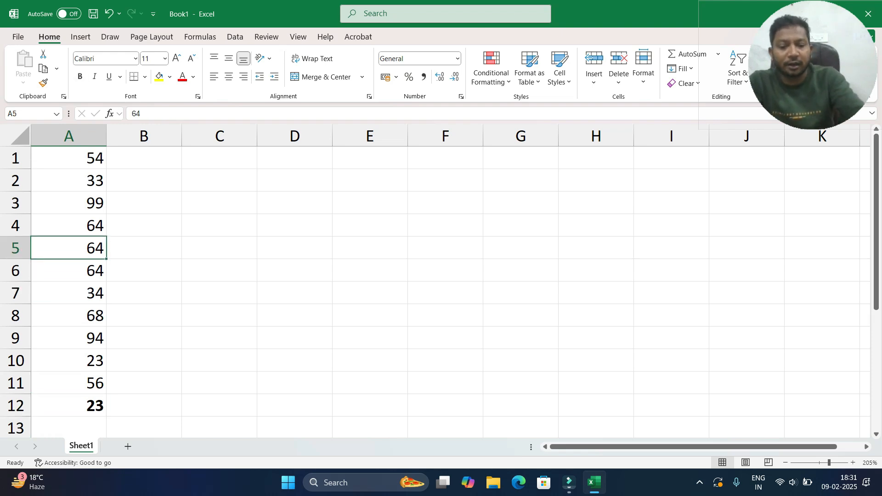
type("7")
key("Return")
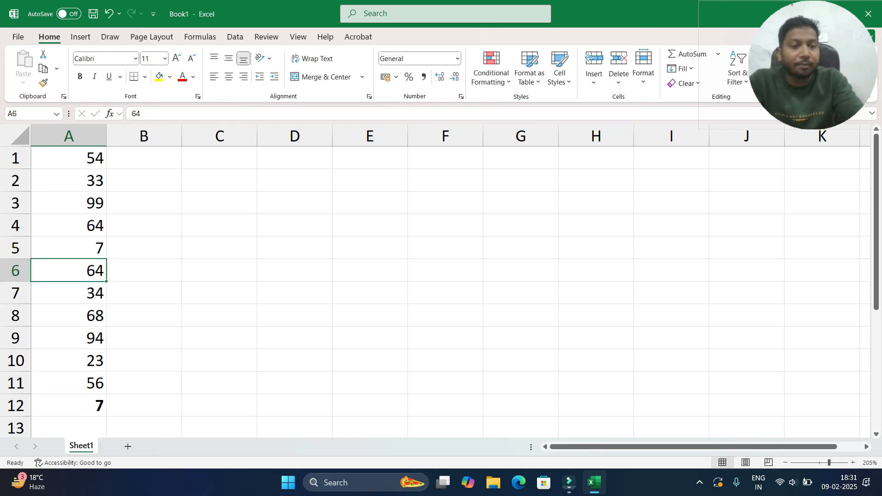
Check the minimum result in cell A12 and delete the MIN formula from it.
key("Down")
key("ctrl+Down")
key("Down")
key("Up")
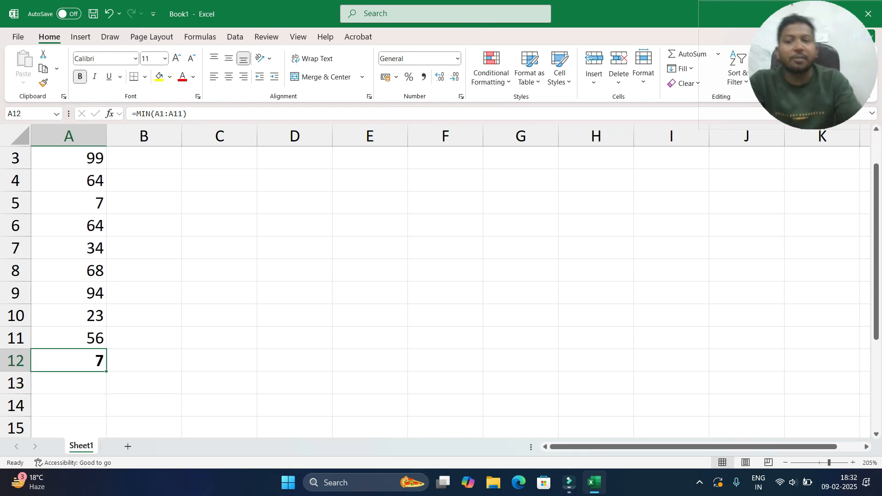
scroll(441, 289, "up", 1)
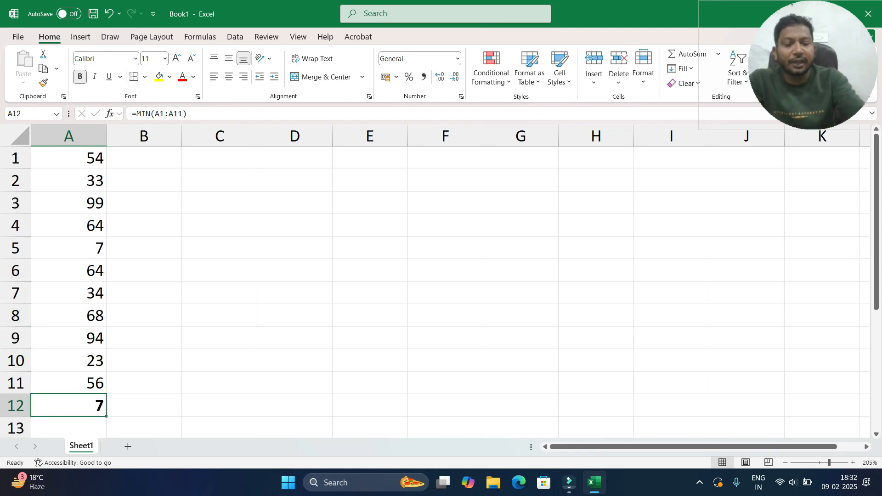
key("Delete")
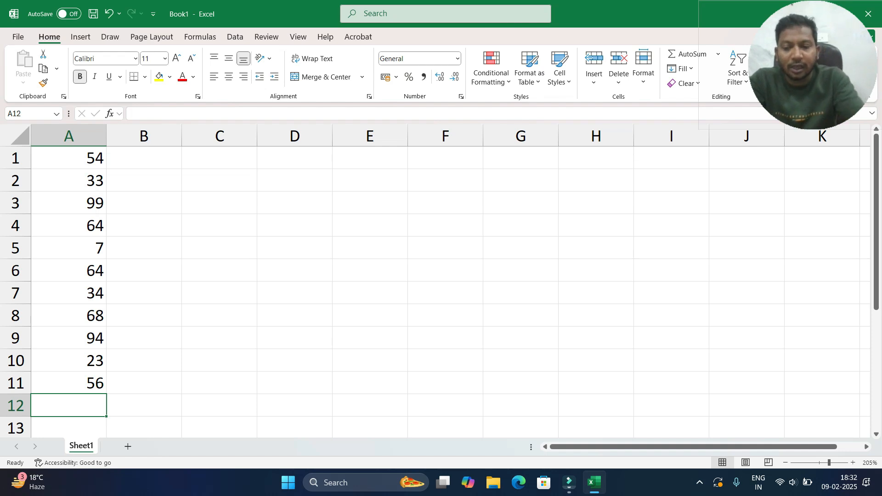
type("=count")
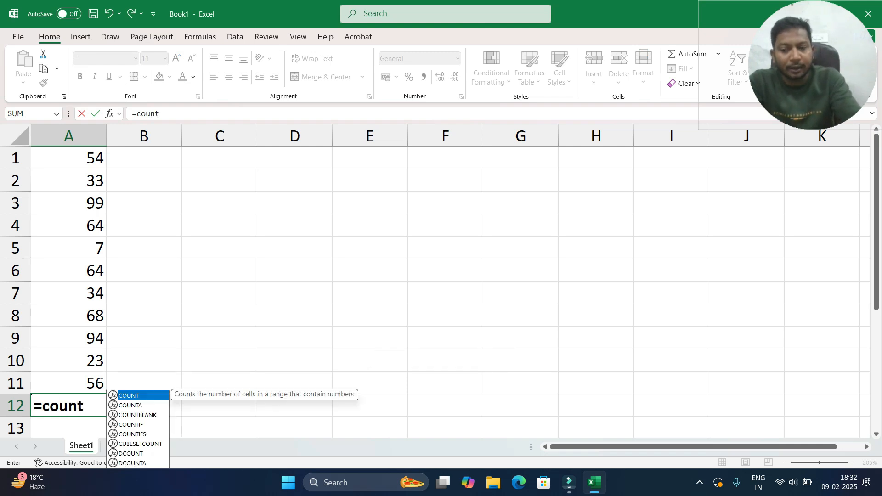
key("Tab")
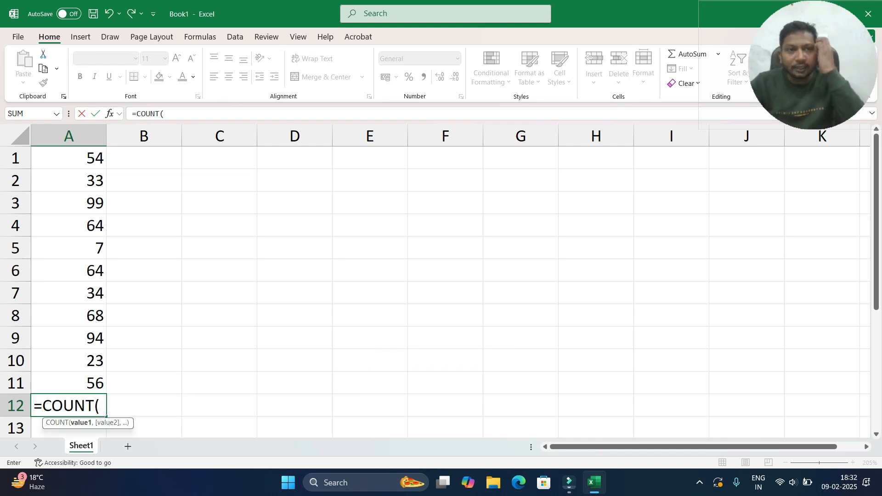
key("BackSpace")
key("BackSpace")
key("BackSpace")
key("BackSpace")
key("BackSpace")
key("BackSpace")
key("BackSpace")
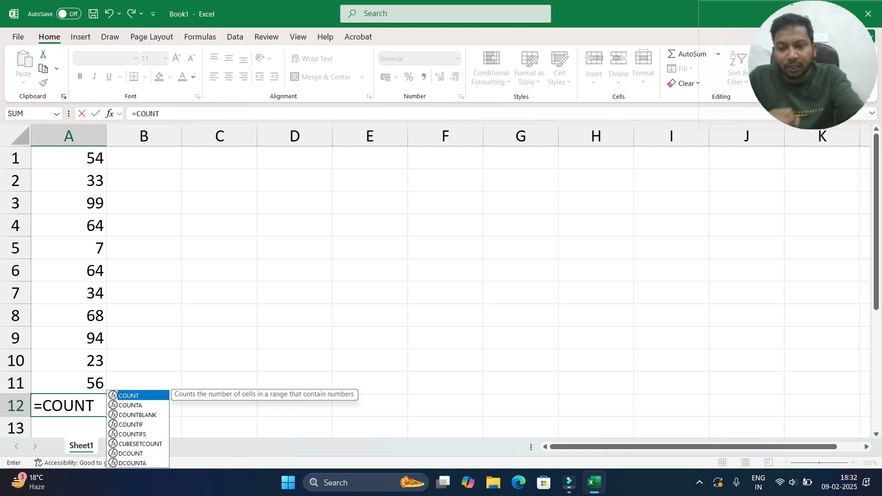
Enter the formula =COUNT(a1:a11) in cell A12 to count the numeric cells in the list.
type("=count")
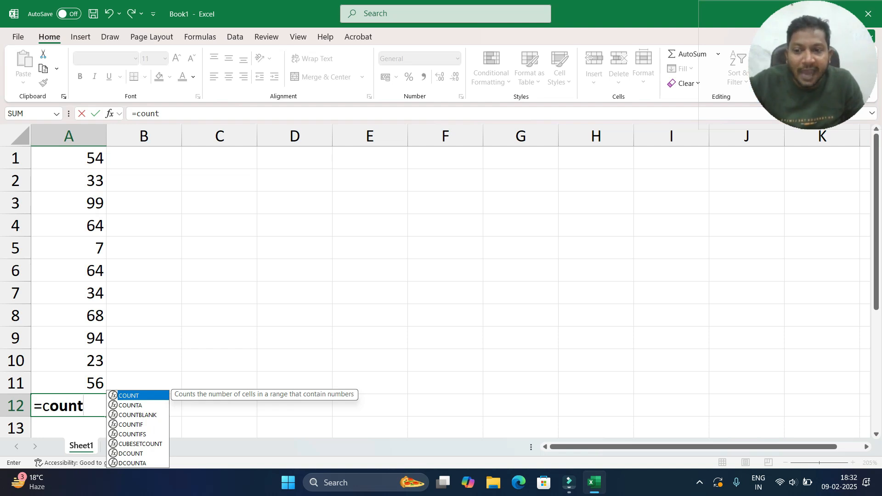
key("Tab")
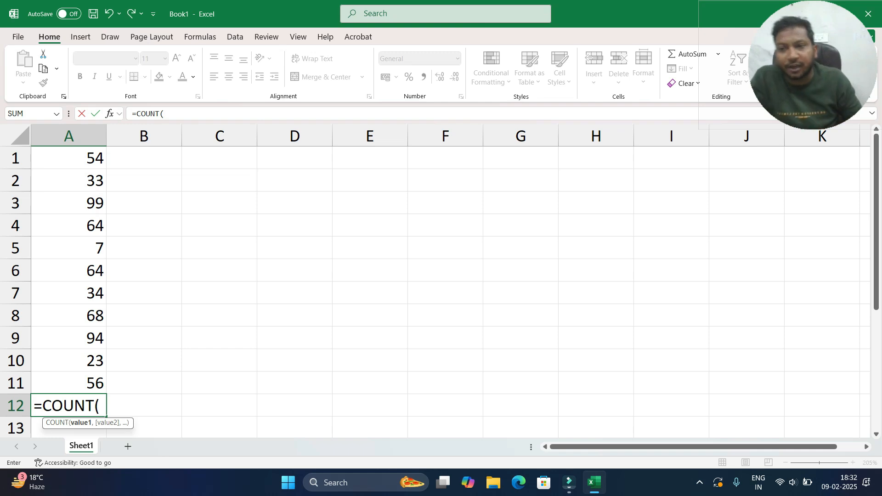
type("a")
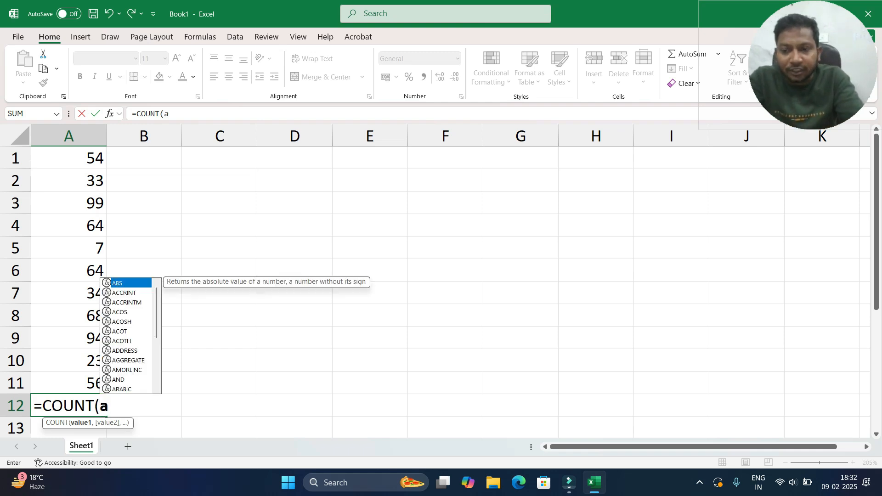
type("1:a")
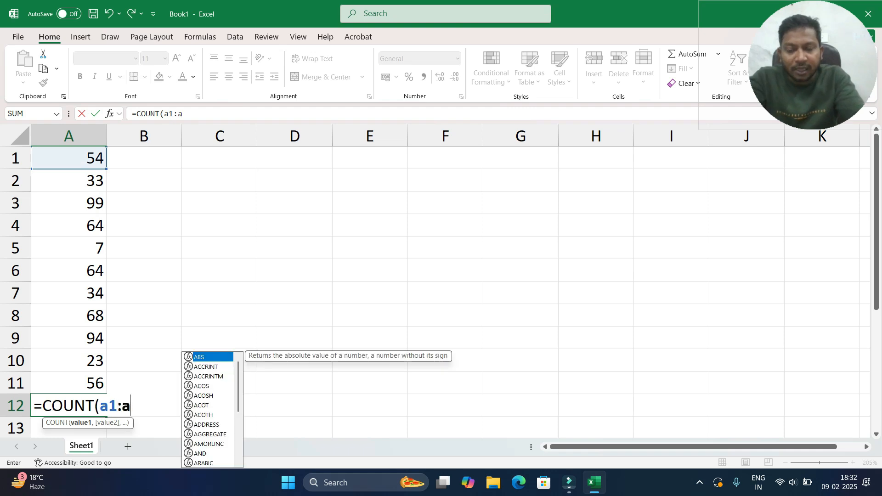
type("11)")
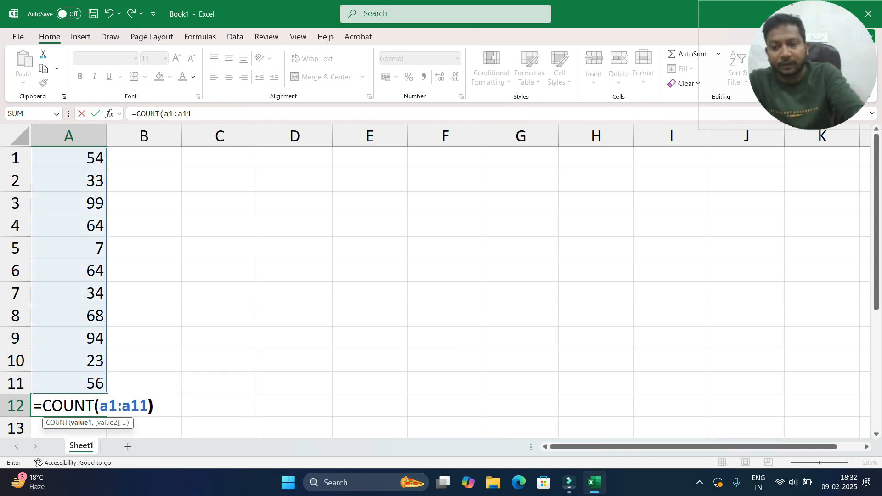
key("Return")
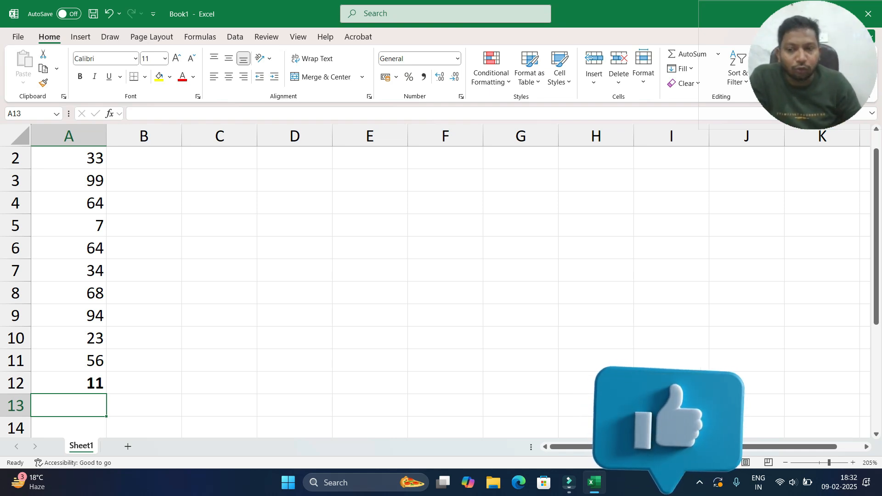
Replace the numbers in cells A5 and A6 with the letters P and A to test COUNT with text.
key("Up")
key("Up")
key("Up")
key("Up")
key("Up")
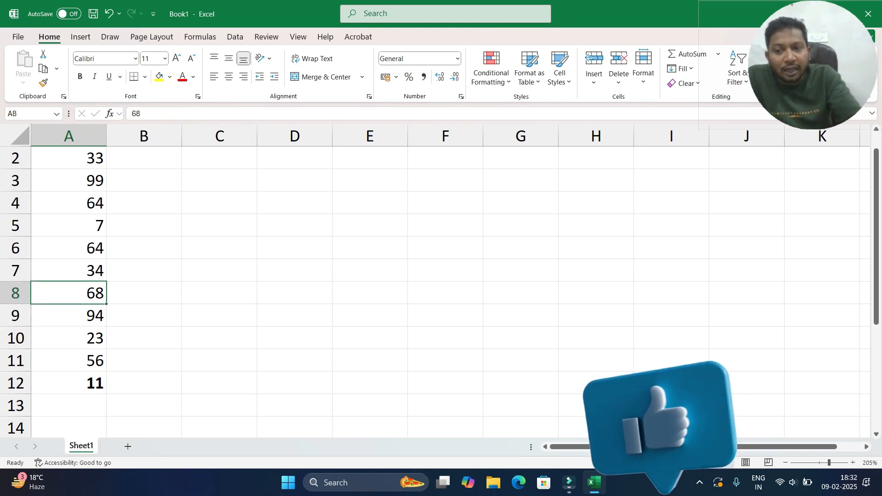
key("Up")
key("Up")
key("Up")
key("Up")
key("Up")
key("Up")
key("Up")
key("Down")
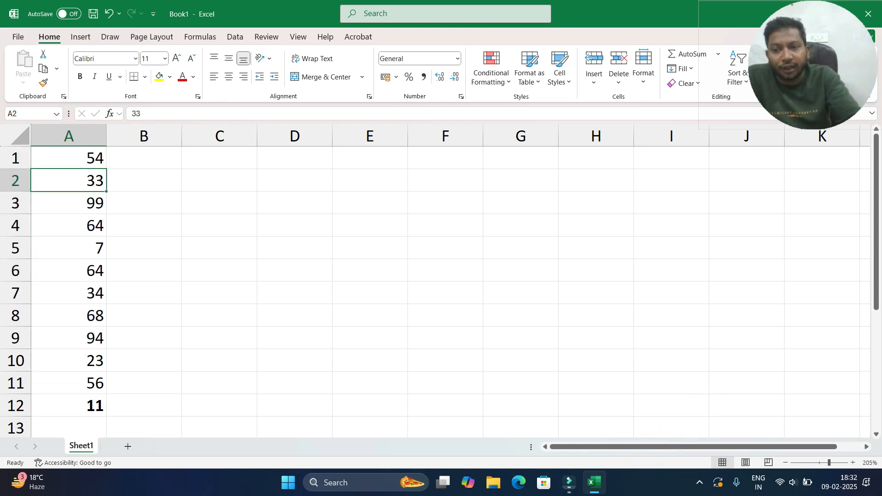
key("Down")
key("Down")
key("Down")
type("P")
key("Return")
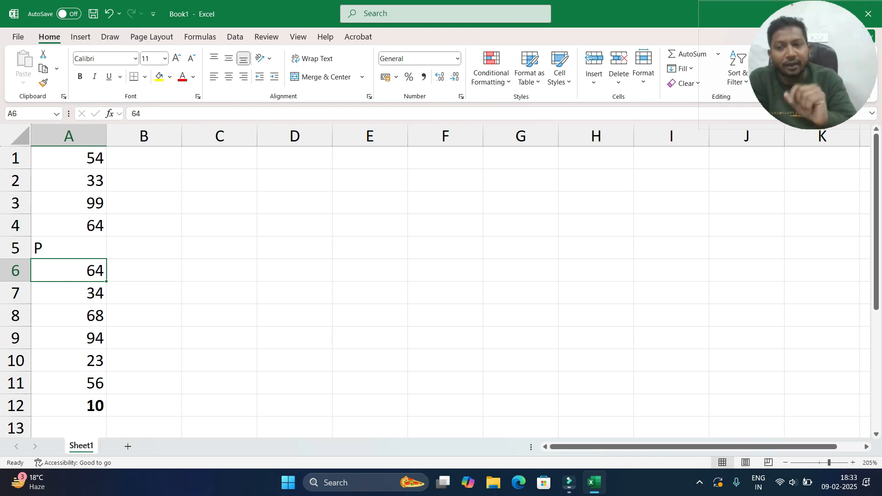
type("A")
key("Return")
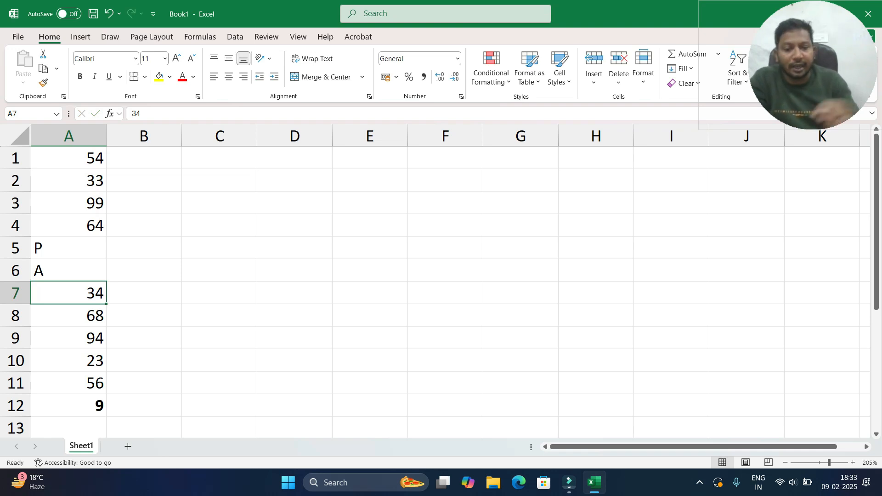
Clear cell A7 to test COUNT with a blank cell, and enter 76 in it.
key("Delete")
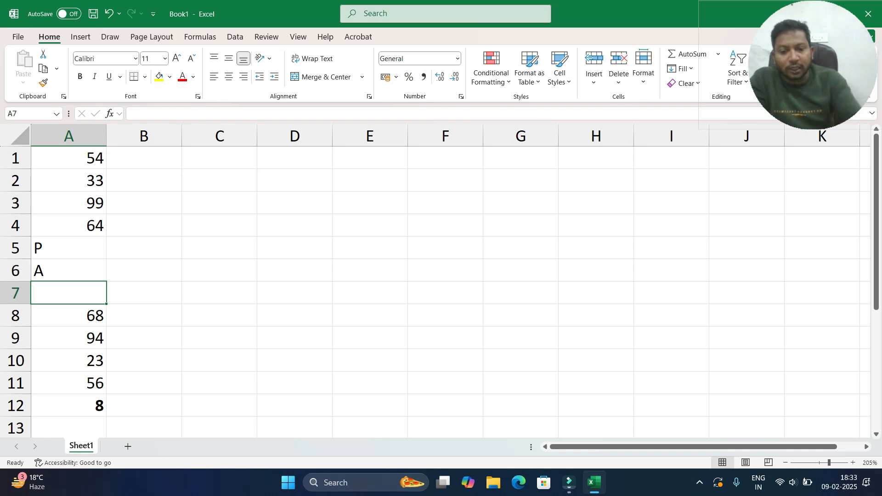
type("76")
key("Return")
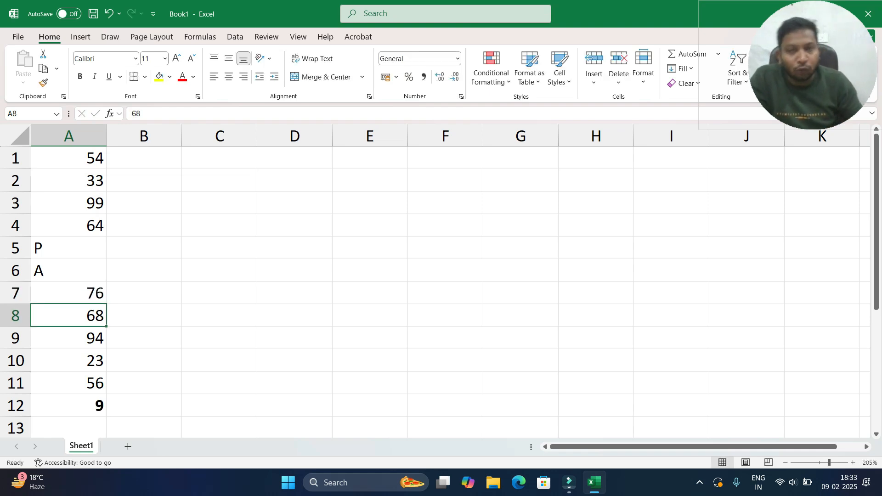
Replace the COUNT formula in cell A12 with =COUNTA(a1:a11) to count all non-empty cells.
key("Down")
key("Down")
key("Down")
key("Down")
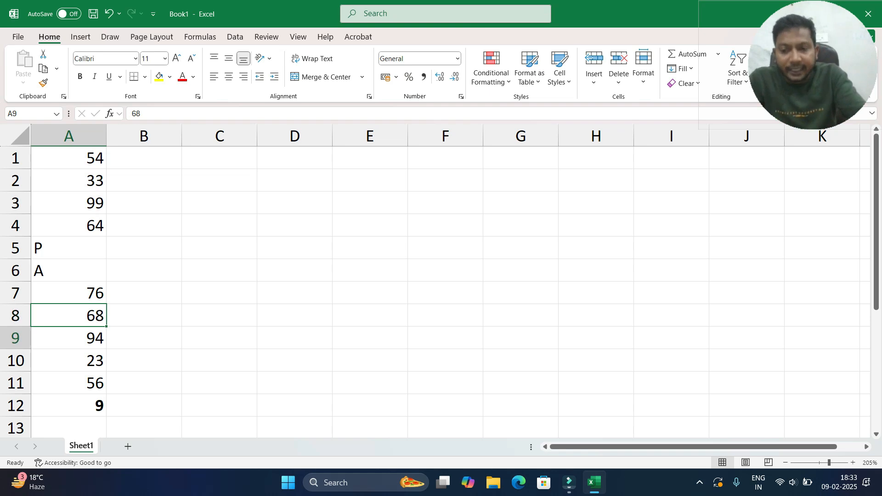
key("Delete")
type("=count")
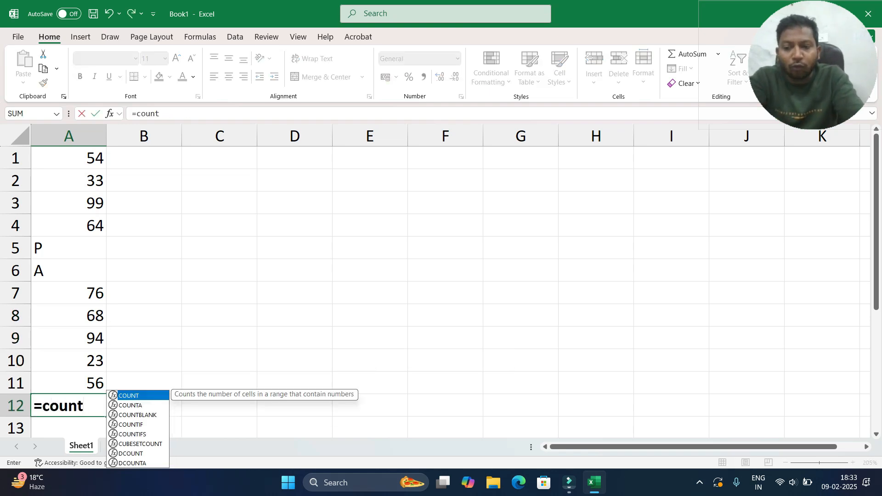
type("a")
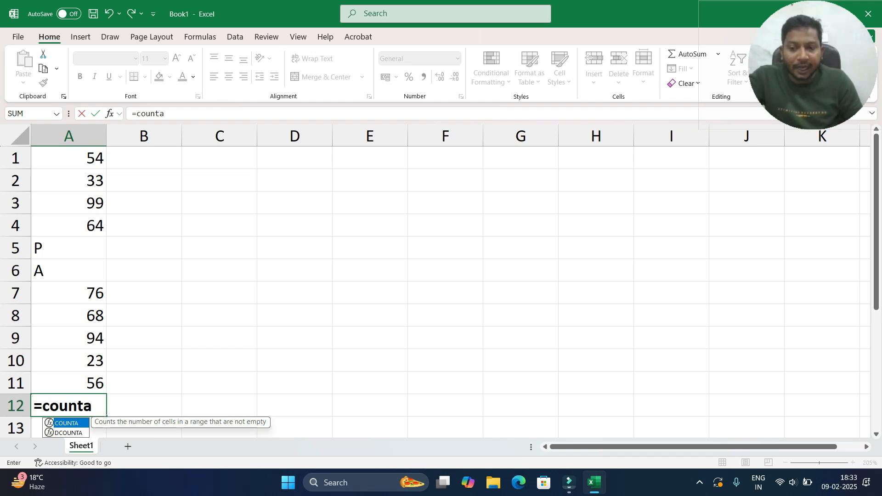
key("Tab")
type("a1:a11)")
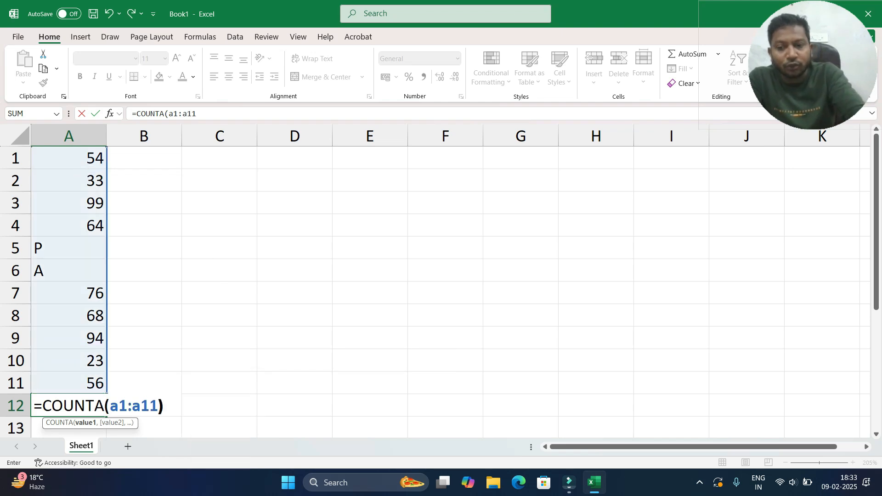
key("Return")
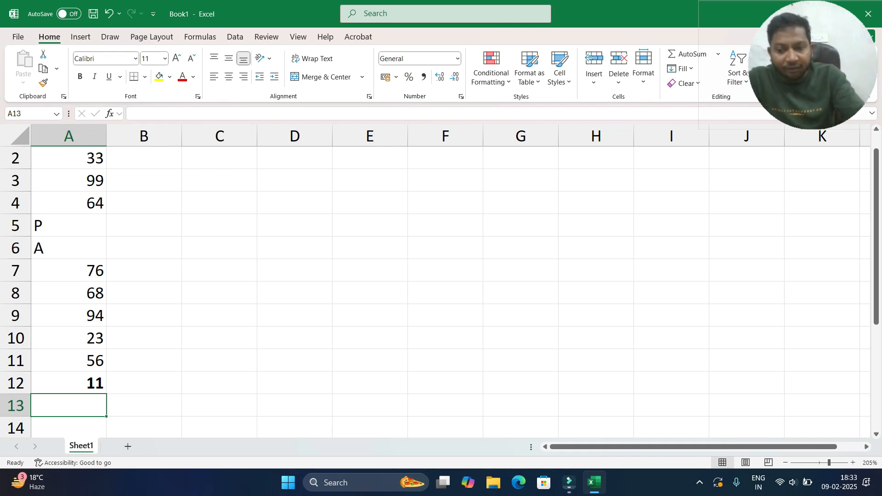
Delete the COUNTA formula from A12 and replace the letters in A6 and A5 with 24 and 64.
key("Up")
key("Delete")
key("Up")
key("Up")
key("Up")
key("Up")
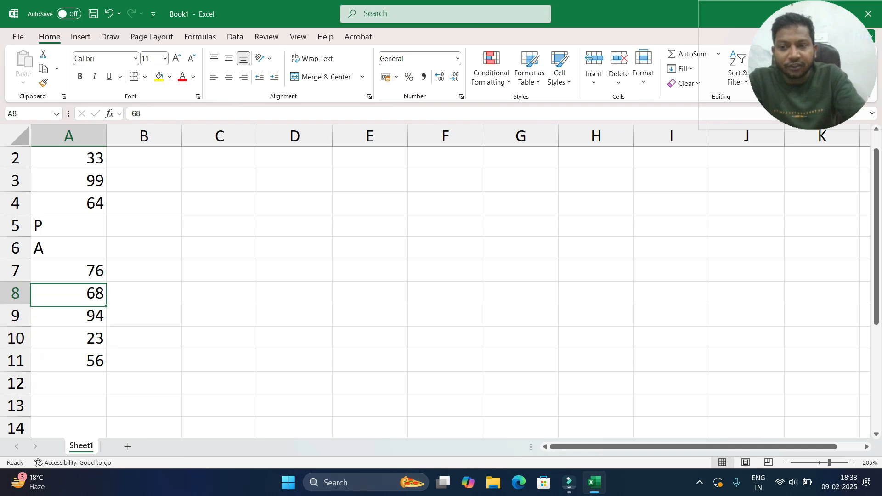
key("Up")
key("Up")
type("24")
key("Return")
key("Up")
key("Up")
type("64")
key("Return")
Calculate the average manually in cell A12 with the formula =sum(a1:a11)/11.
key("Down")
key("Down")
key("Down")
key("Down")
key("Down")
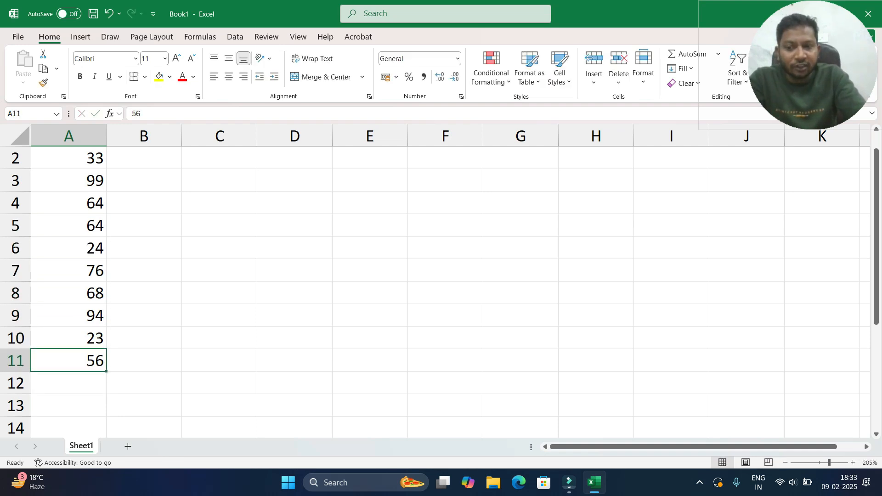
key("Down")
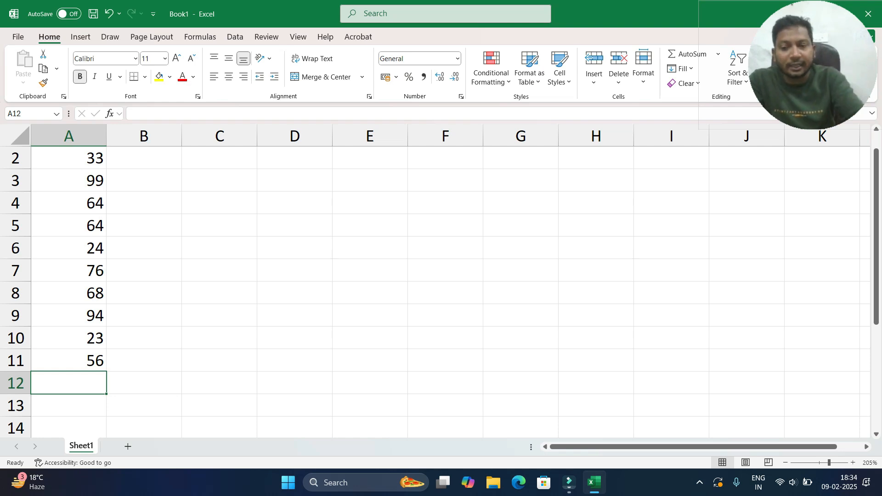
type("=sum")
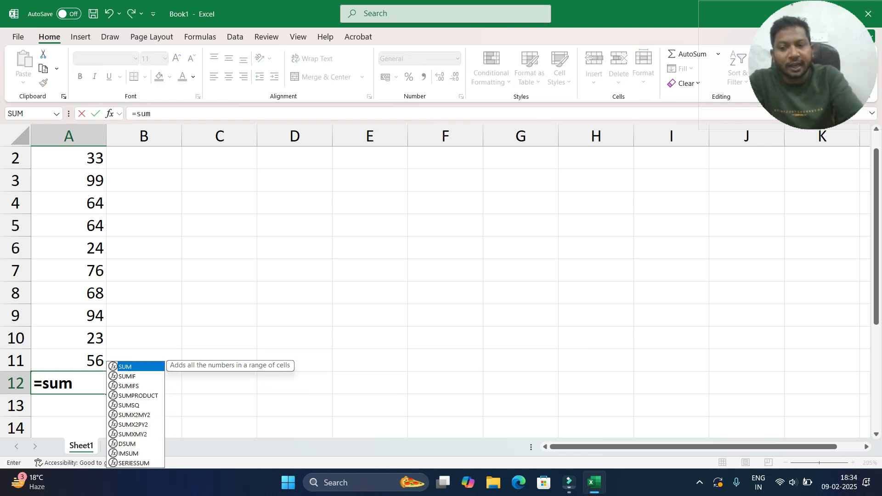
type("(a1\"")
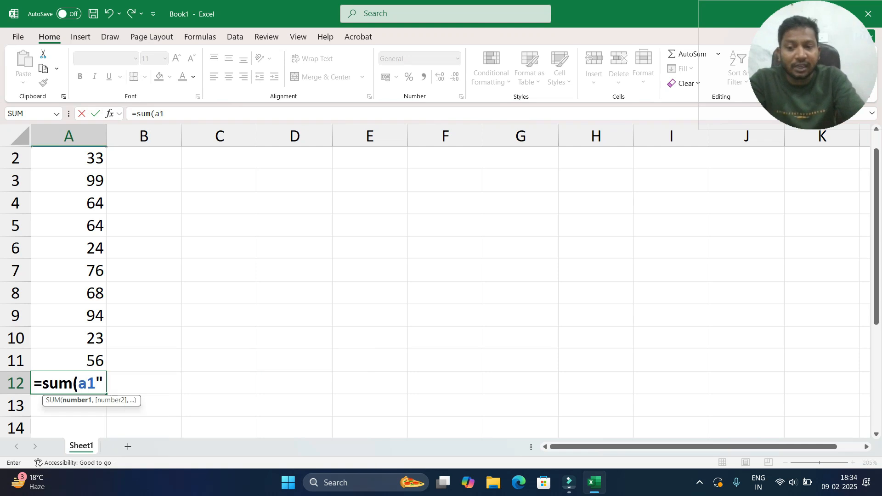
key("BackSpace")
type(":a")
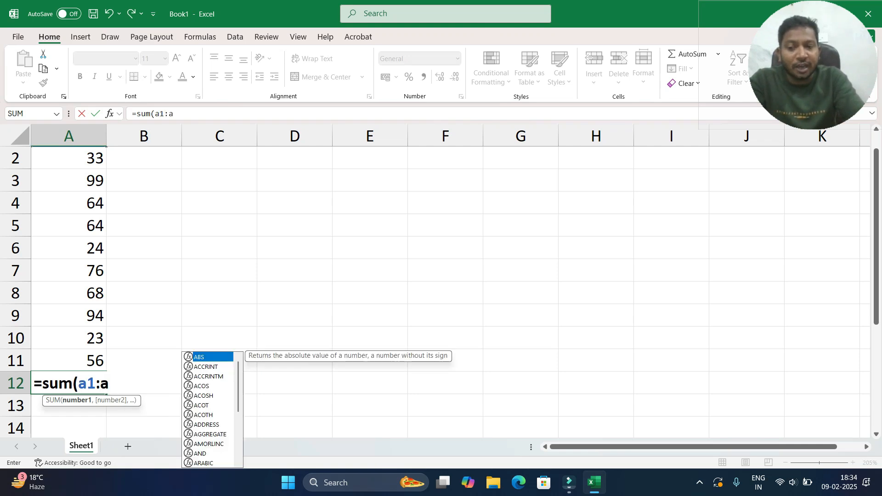
type("11)/")
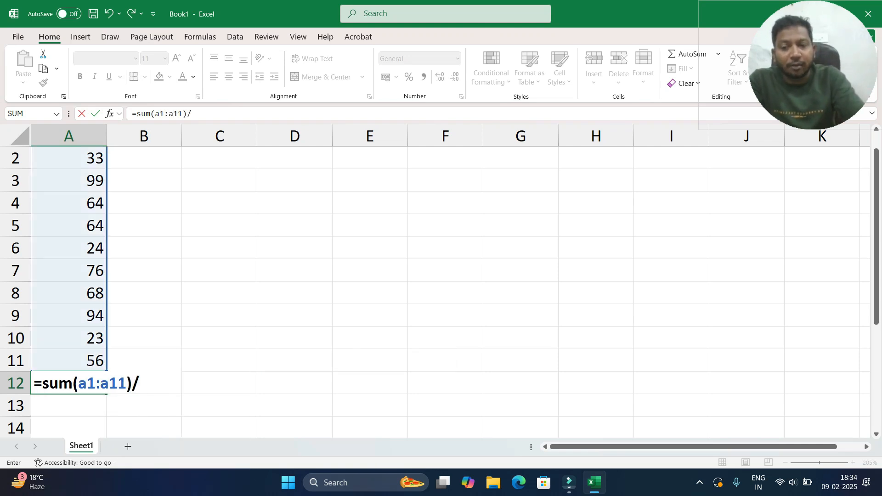
type("11")
key("Return")
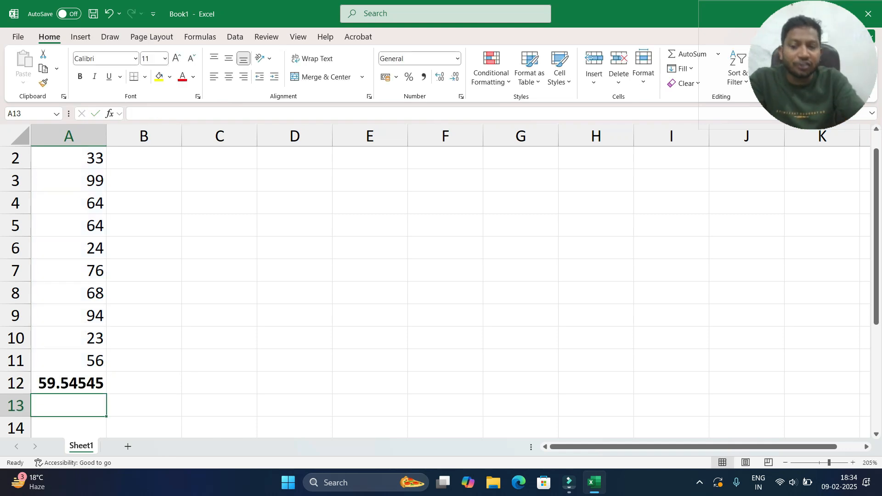
Replace the formula in cell A12 with =AVERAGE(a1:a11) to average the column's values.
left_click(69, 382)
key("Delete")
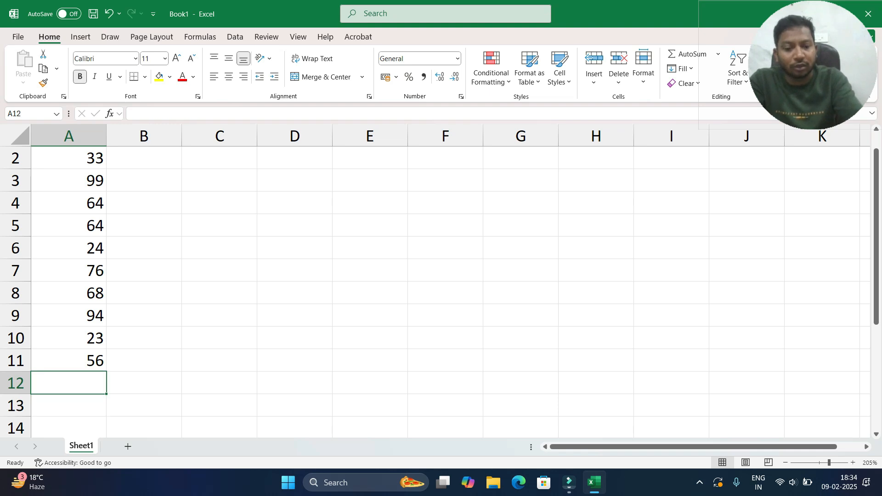
type("=aver")
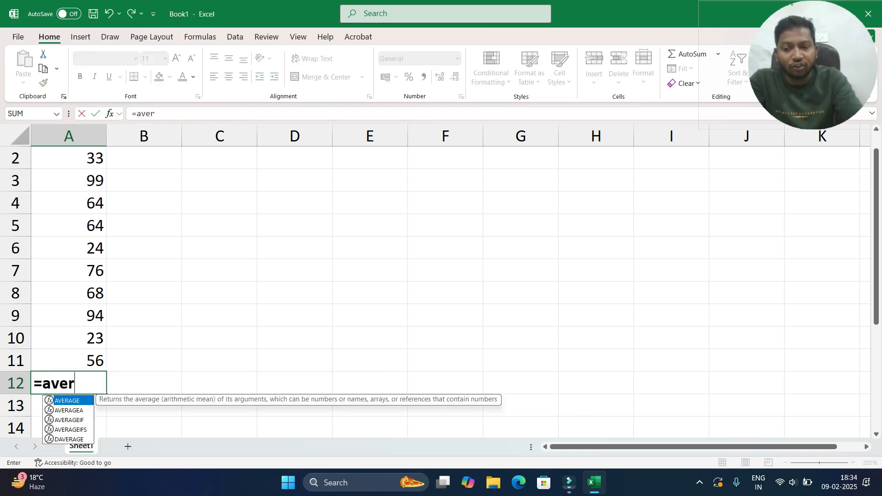
key("Tab")
type("a1\"")
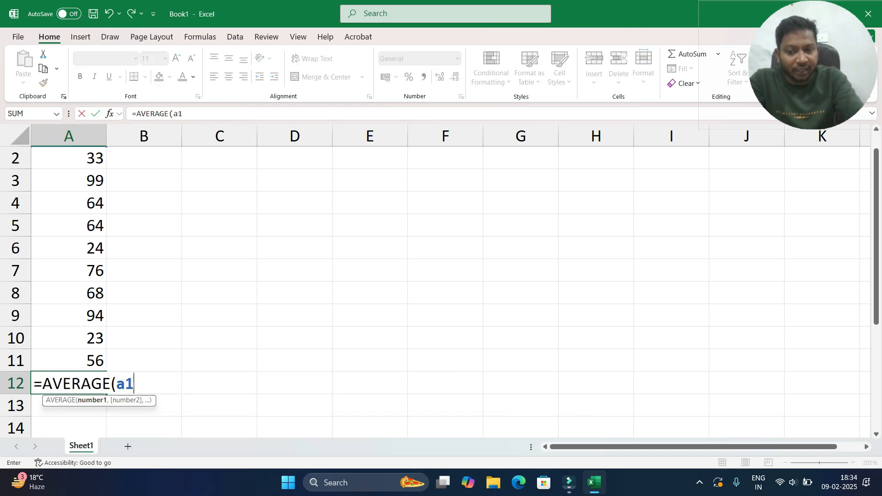
key("Left")
key("Delete")
type(":a1")
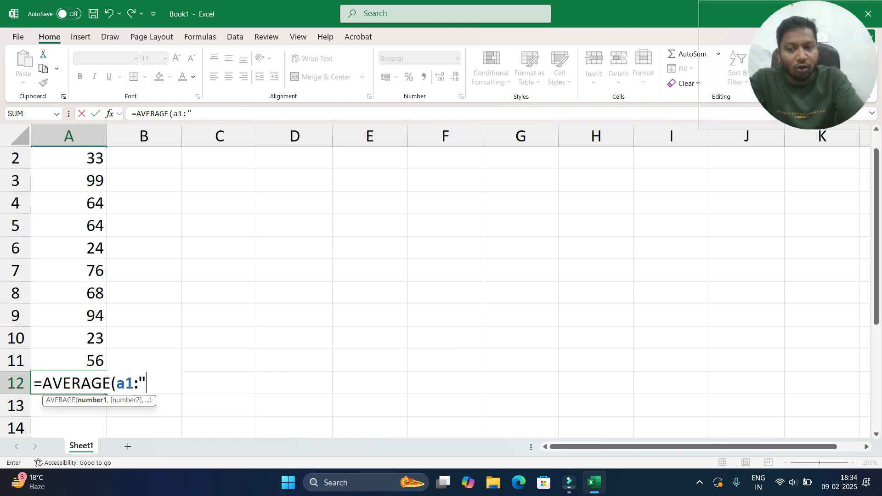
type("1)")
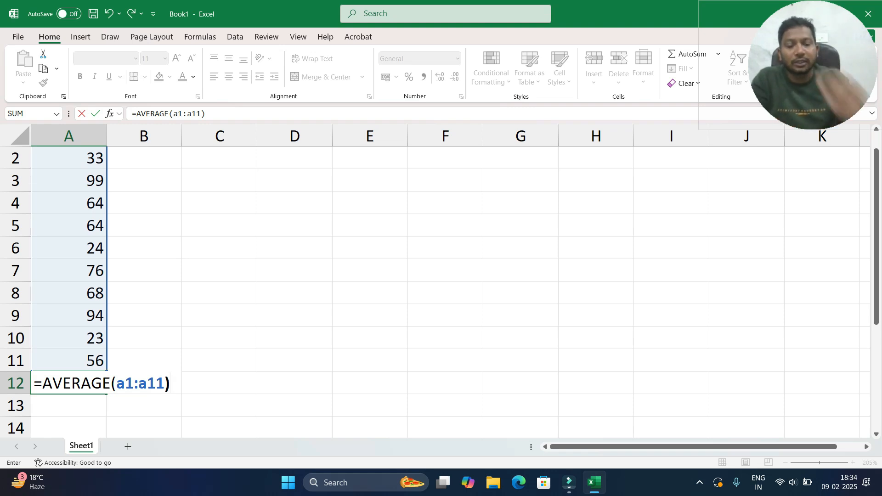
key("Return")
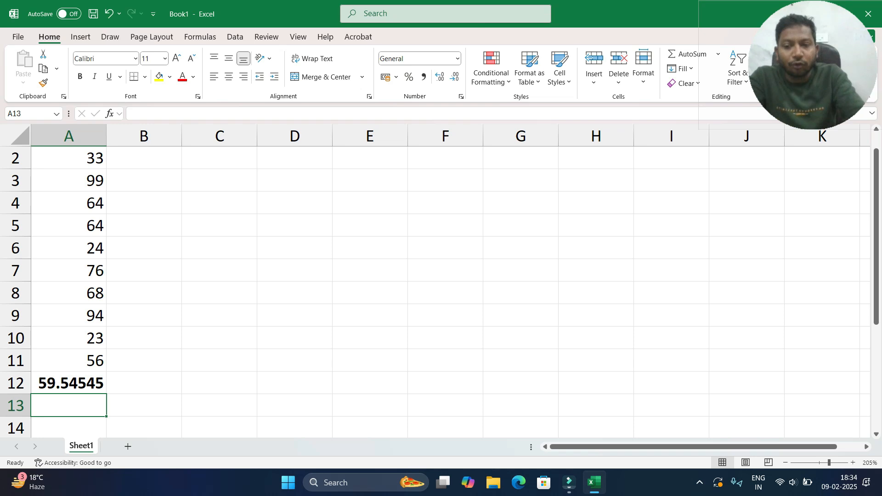
Enter the function names MAX, MIN and COUNT in cells B12, C12 and D12.
key("Right")
key("Up")
type("MAX")
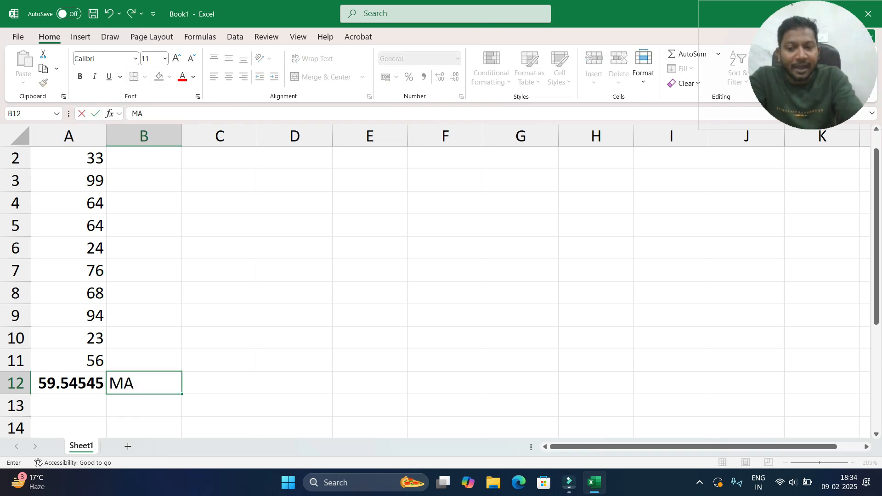
key("Tab")
type("MIN")
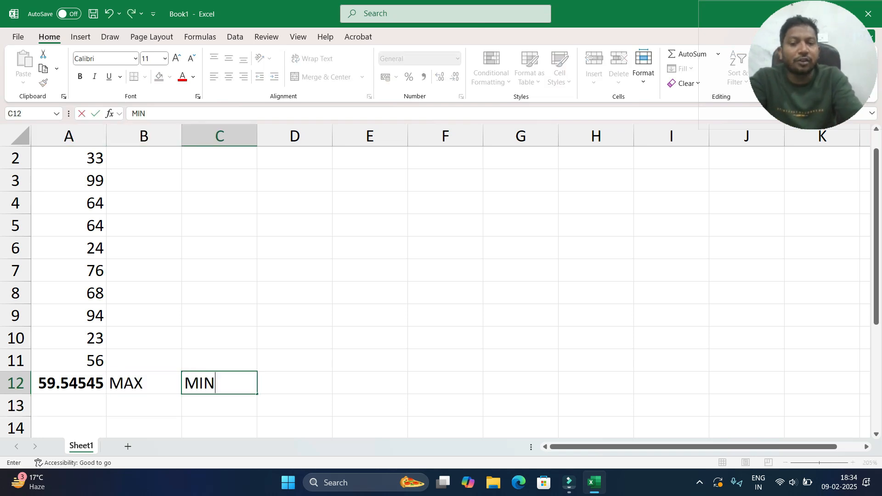
key("Tab")
type("COUNT")
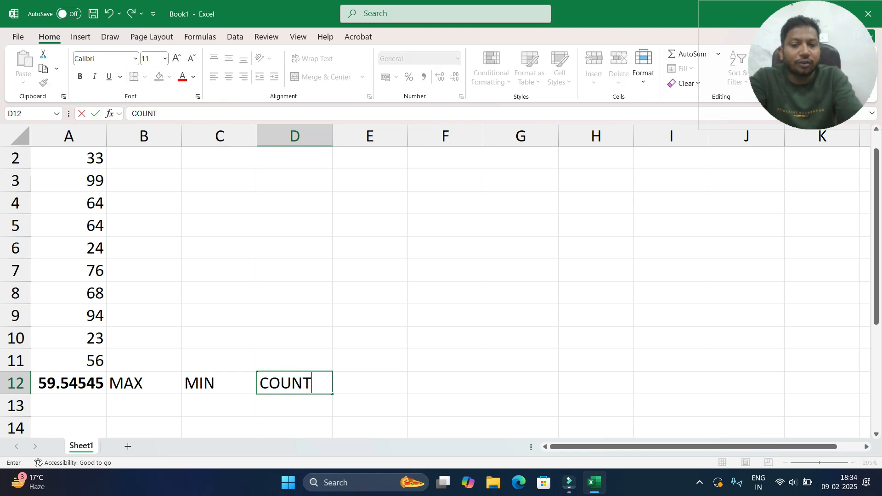
Continue the list of function names in row 12 with COUNTA in E12 and AVERAGE in F12.
key("Tab")
type("COUNTA")
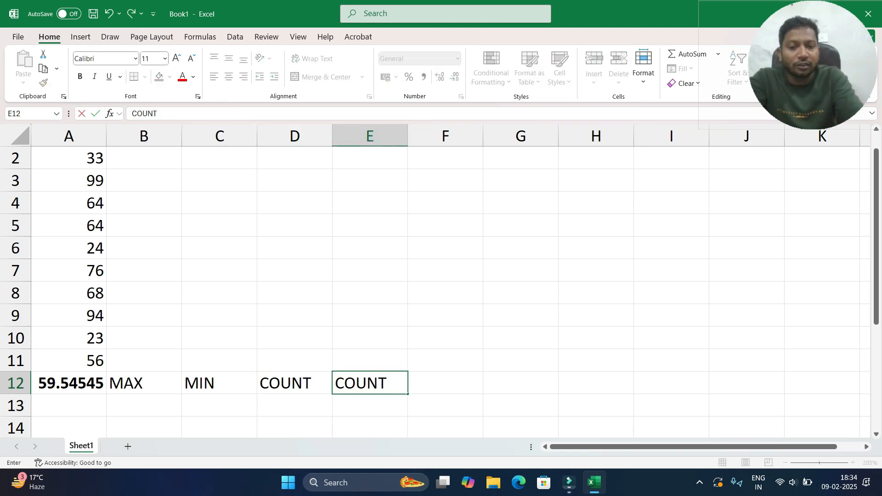
key("BackSpace")
key("BackSpace")
key("BackSpace")
key("BackSpace")
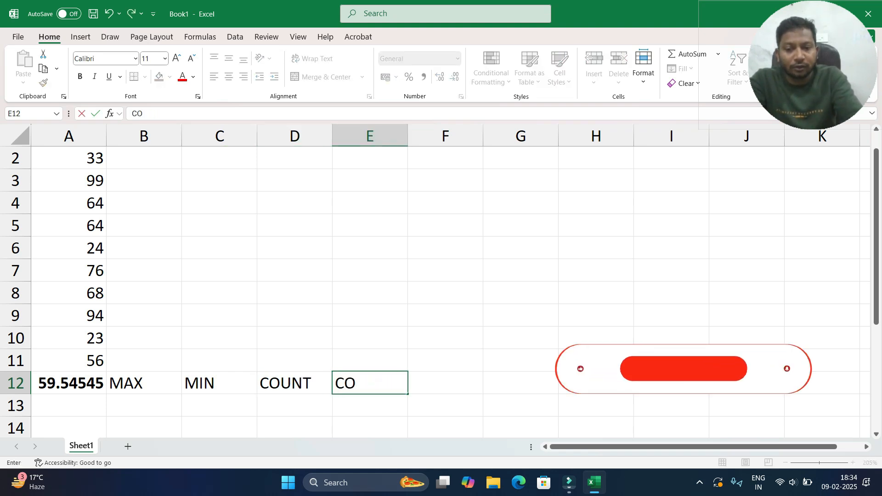
type("UNTA")
key("Tab")
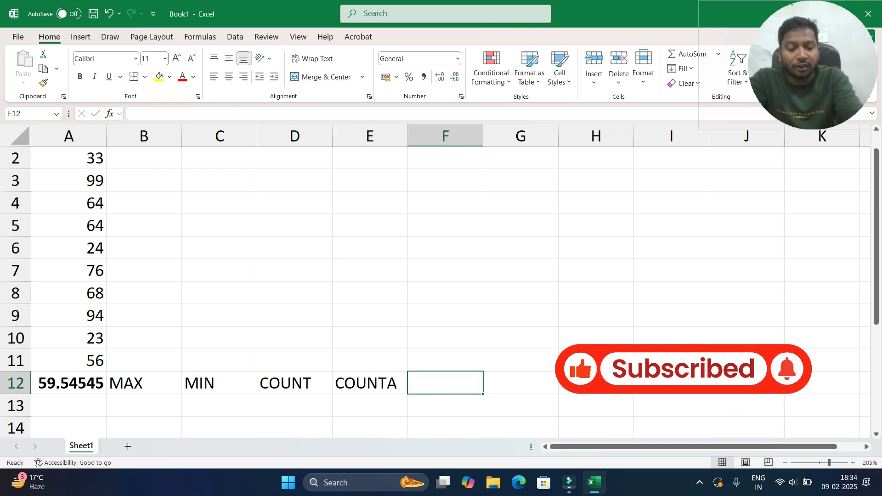
type("AVERAGE")
key("Return")
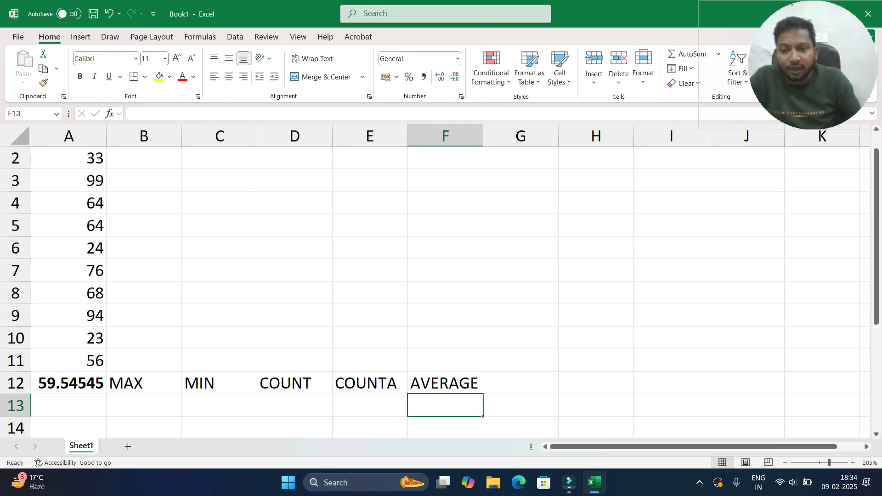